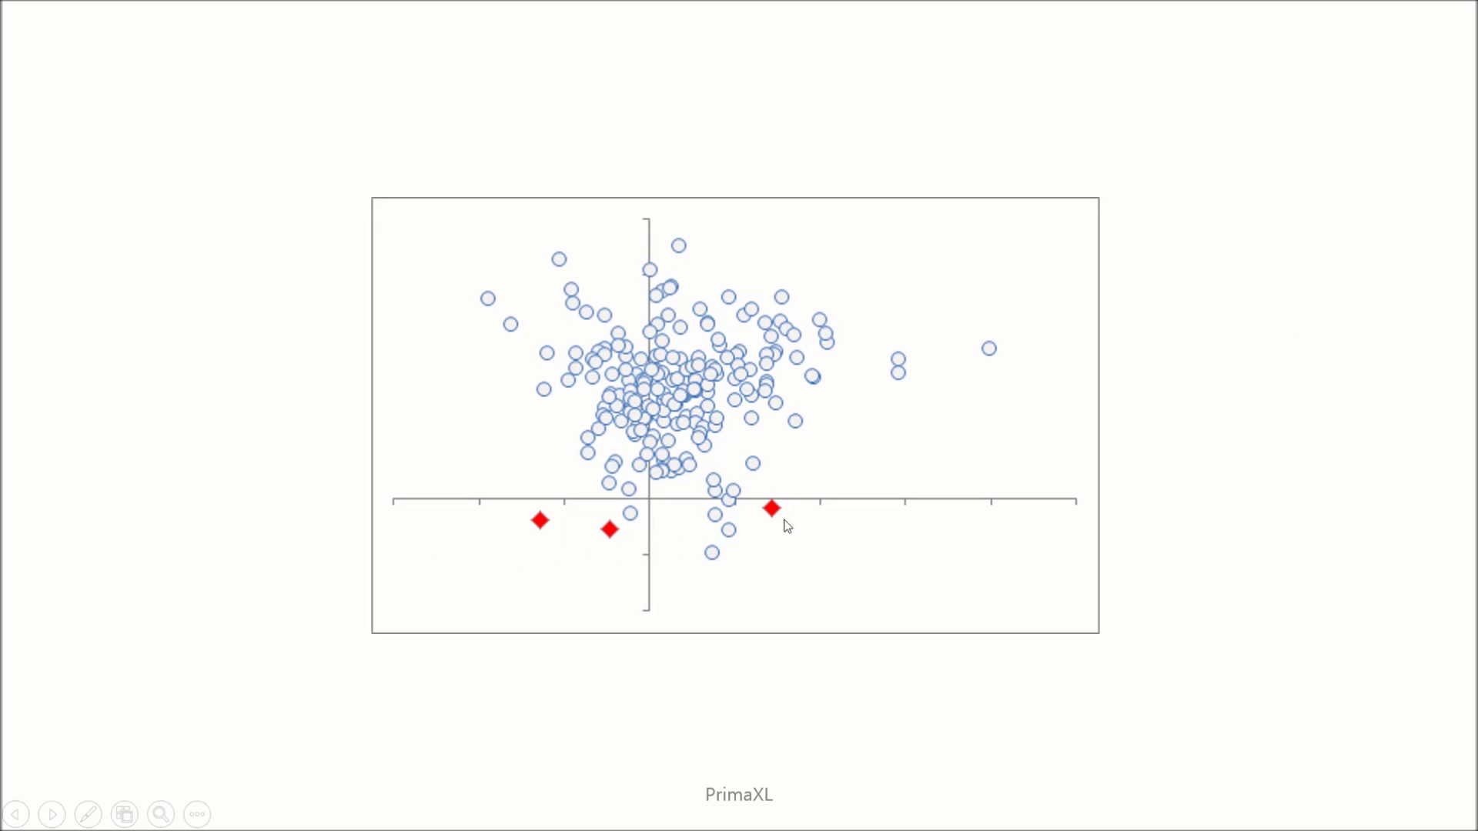
Step: Step the centroids through their moves until the Finally! slide shows orange, green and blue clusters
click(973, 534)
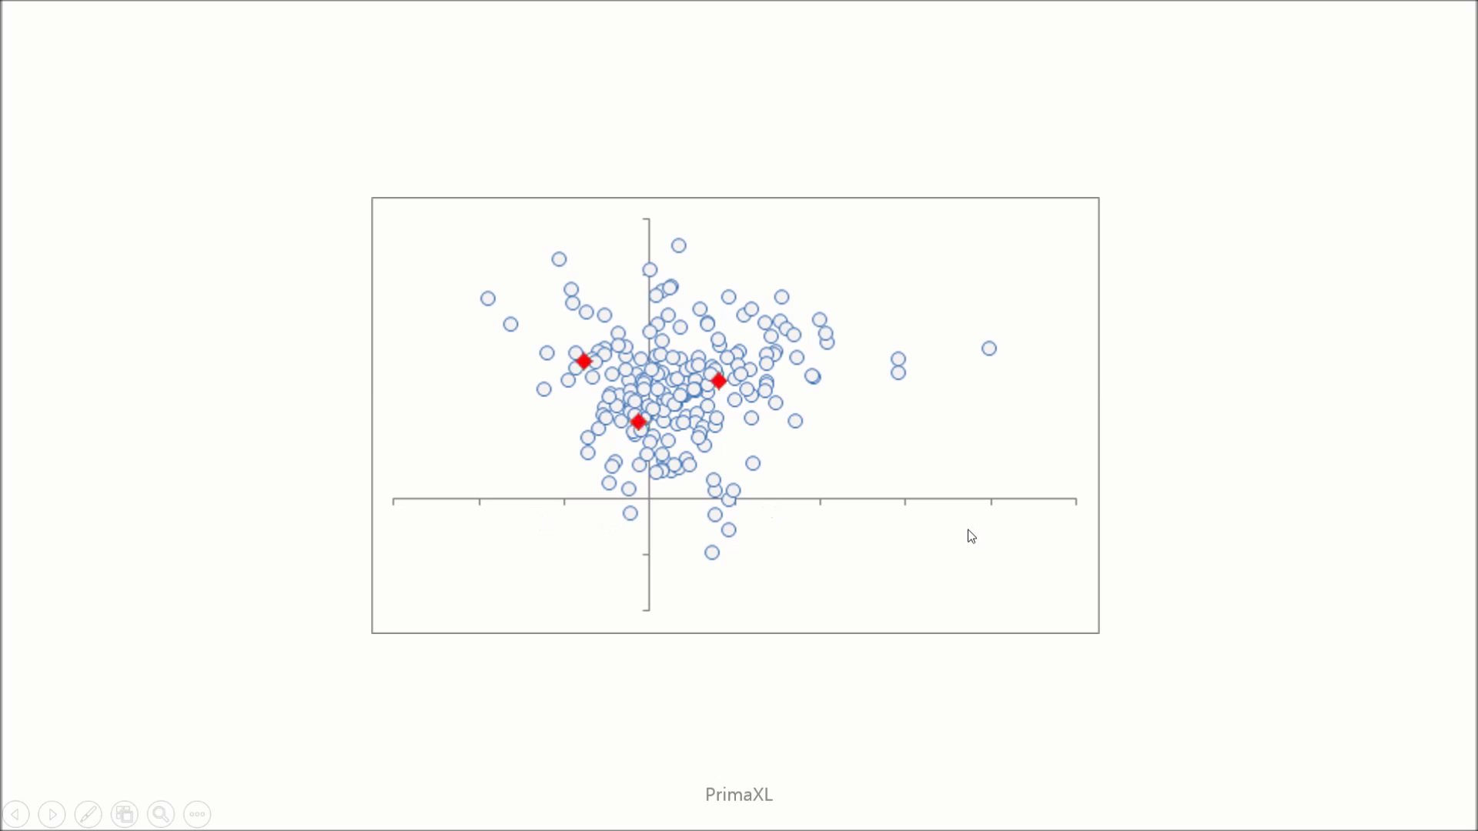
click(969, 536)
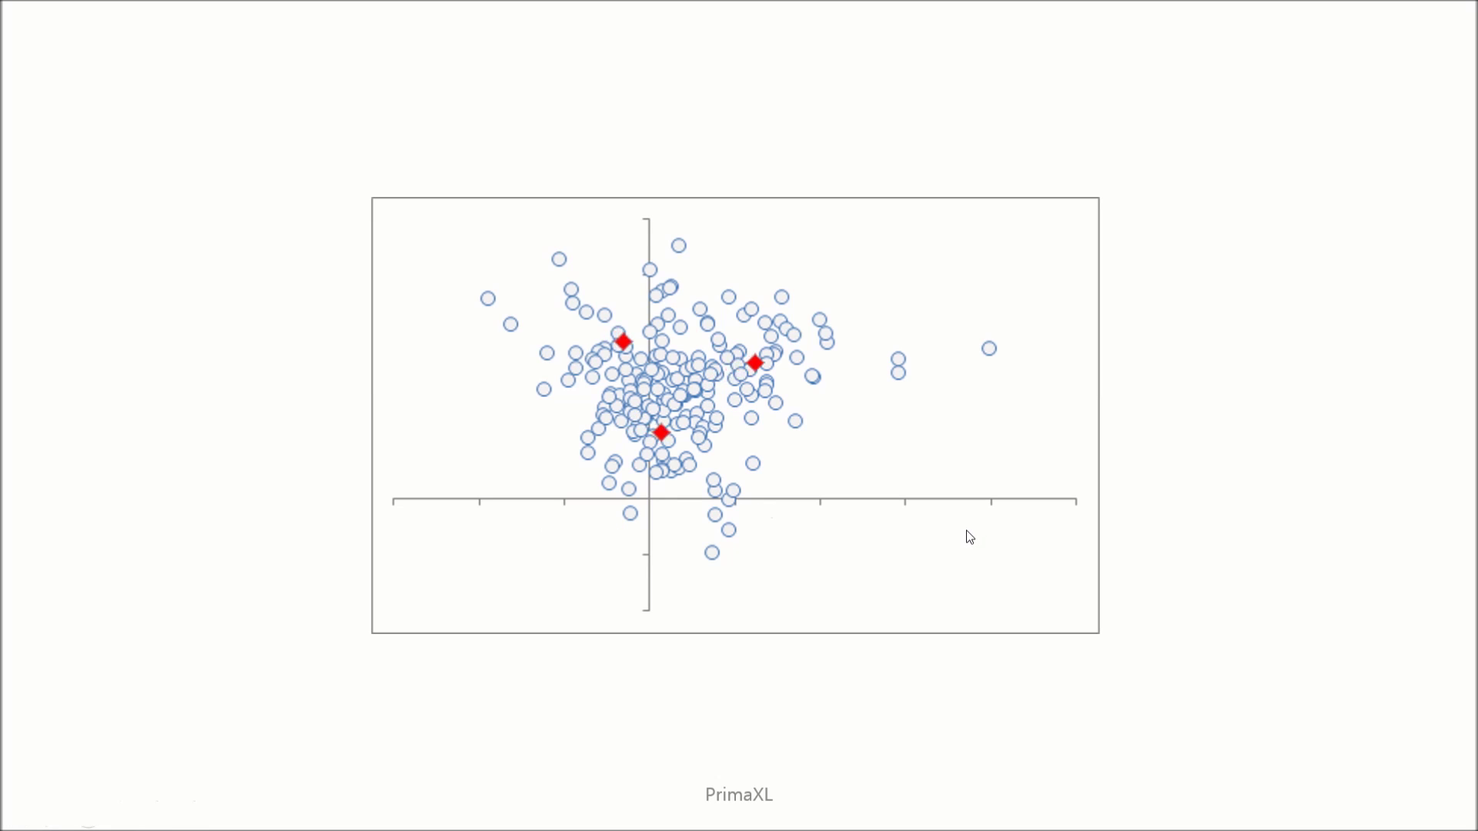
click(969, 537)
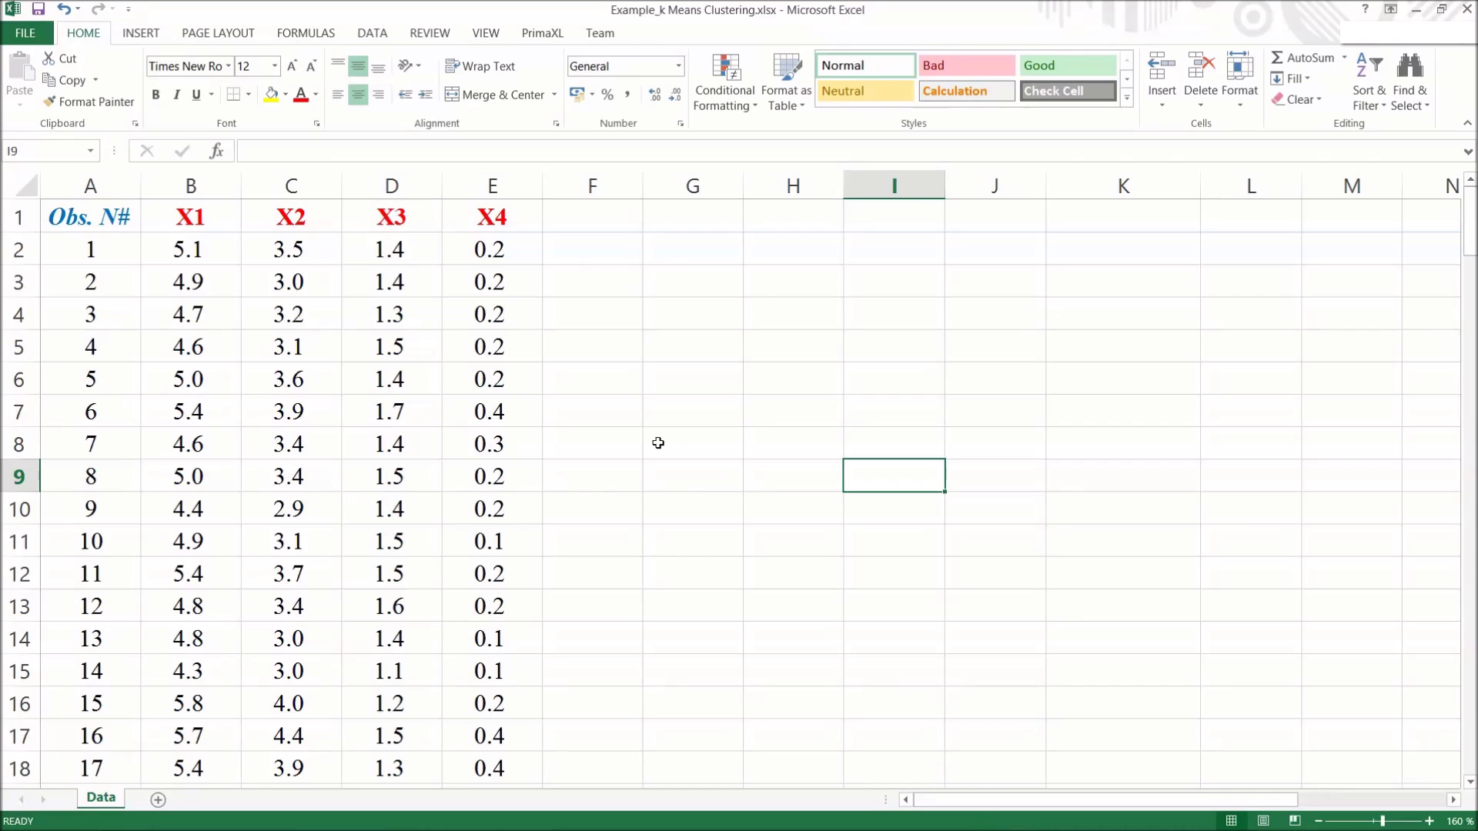
click(102, 257)
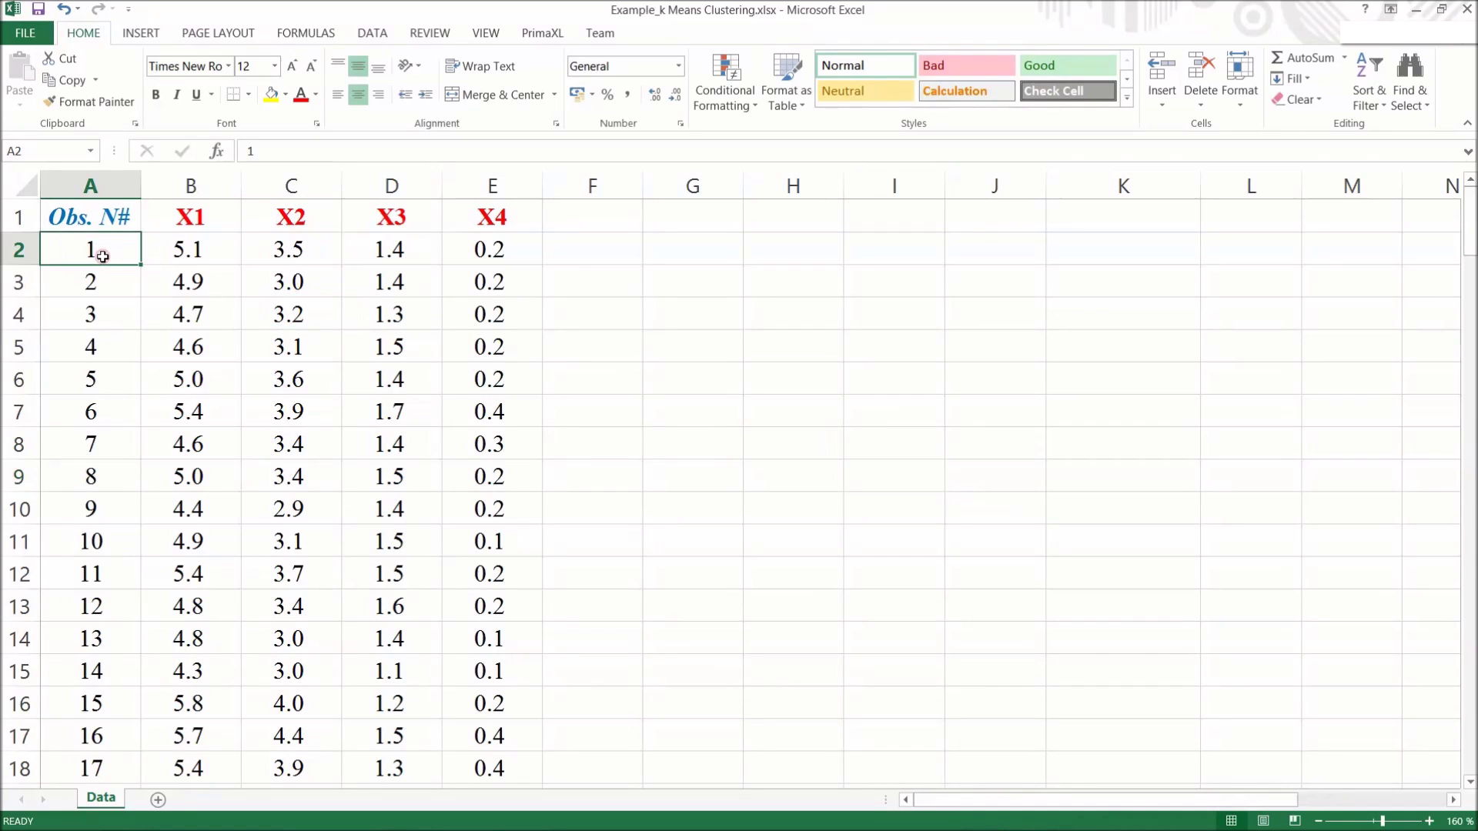
key(Down)
key(Down)
key(Down)
key(Down)
key(Down)
key(Down)
key(Down)
key(Down)
key(Down)
key(Down)
key(Down)
key(Down)
key(Down)
key(Down)
key(Down)
key(Down)
key(Down)
key(Down)
key(Down)
key(Down)
key(Down)
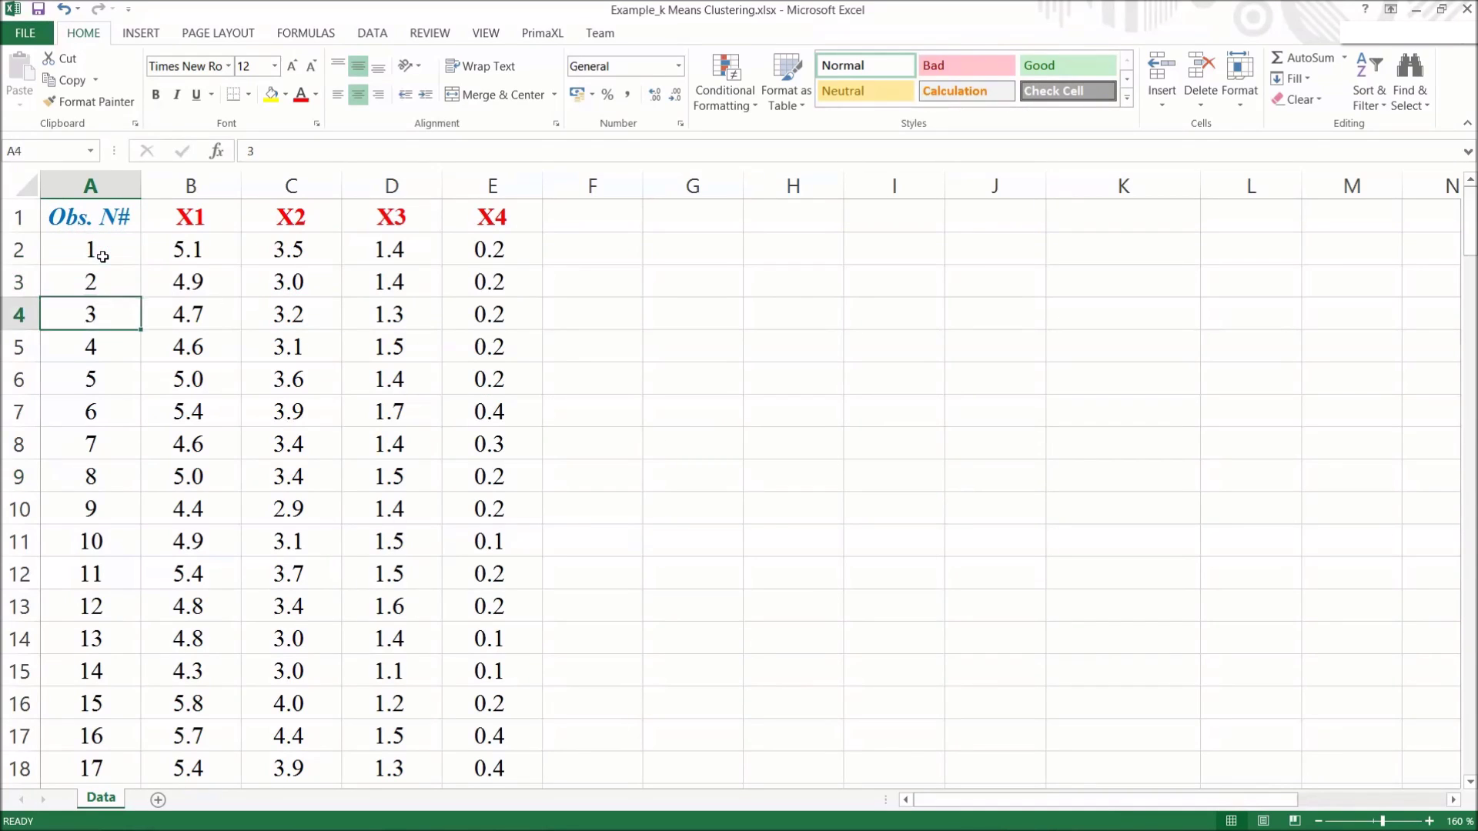
key(Down)
key(Down)
key(Down)
key(Down)
key(Down)
key(Down)
key(Down)
key(Down)
key(Down)
key(Down)
key(Down)
key(Down)
key(Down)
key(Down)
key(Down)
key(Down)
key(Down)
key(Down)
key(Down)
key(Down)
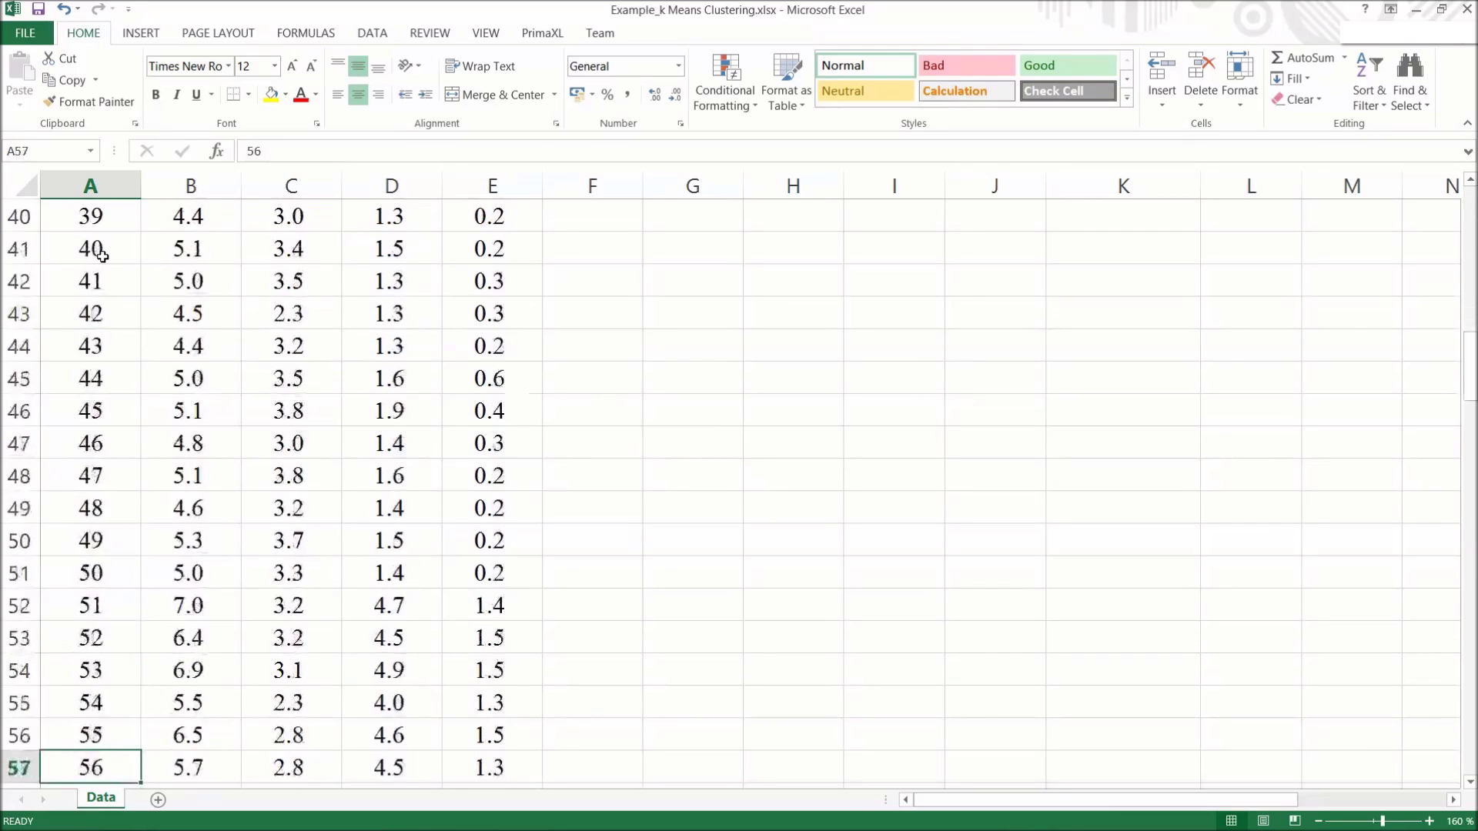
key(Down)
key(Down)
key(Down)
key(Down)
key(Down)
key(Down)
key(Down)
key(Down)
key(Down)
key(Down)
key(Down)
key(Down)
key(Down)
key(Down)
key(Down)
key(Down)
key(Down)
key(Down)
key(Down)
key(Down)
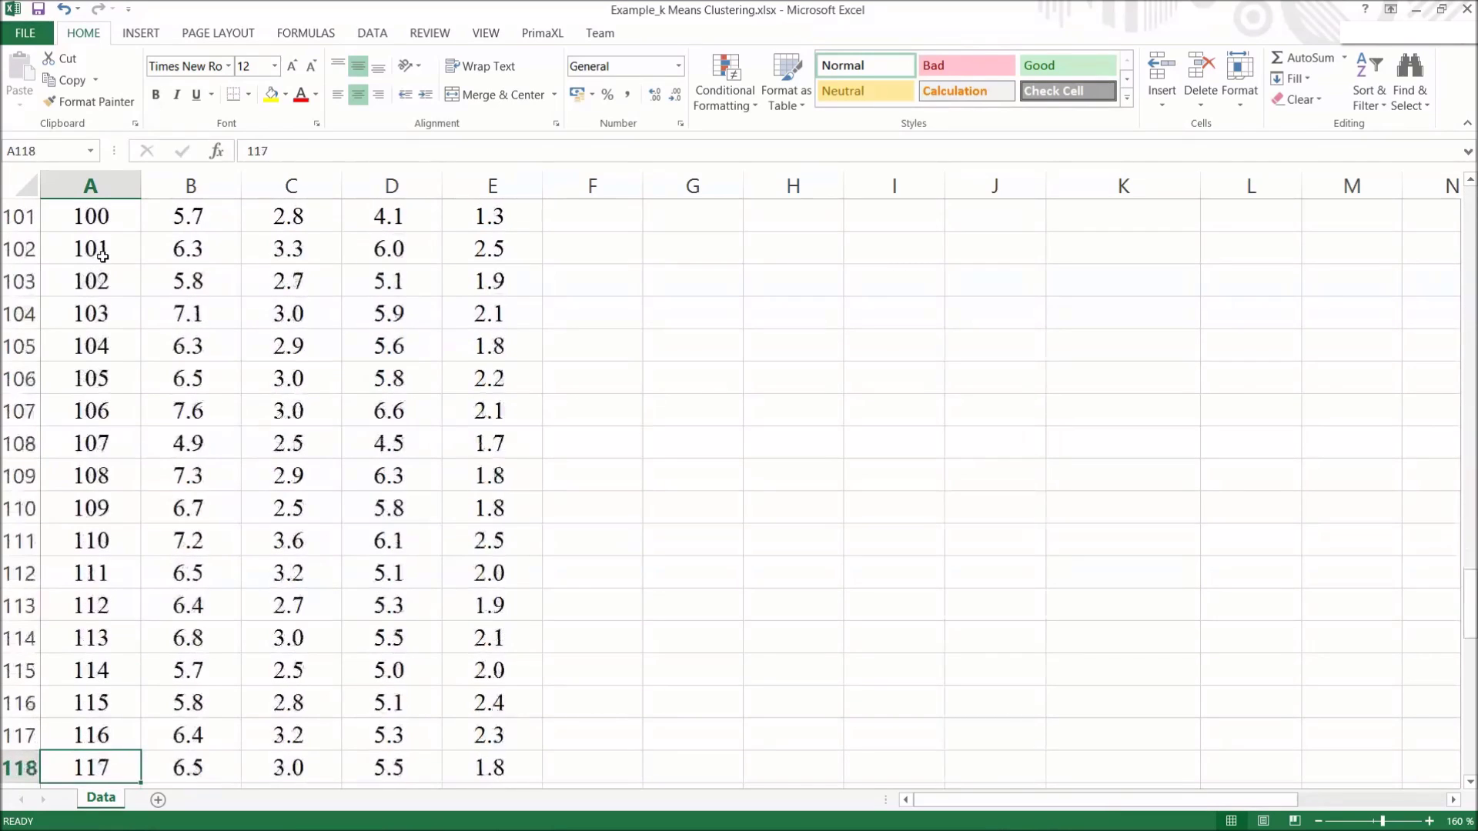
key(Down)
key(Down)
key(Down)
key(Down)
key(Down)
key(Down)
key(Down)
key(Down)
key(Down)
key(Down)
key(Down)
key(Down)
key(Down)
key(Down)
key(Down)
key(Down)
key(Down)
key(Down)
key(Down)
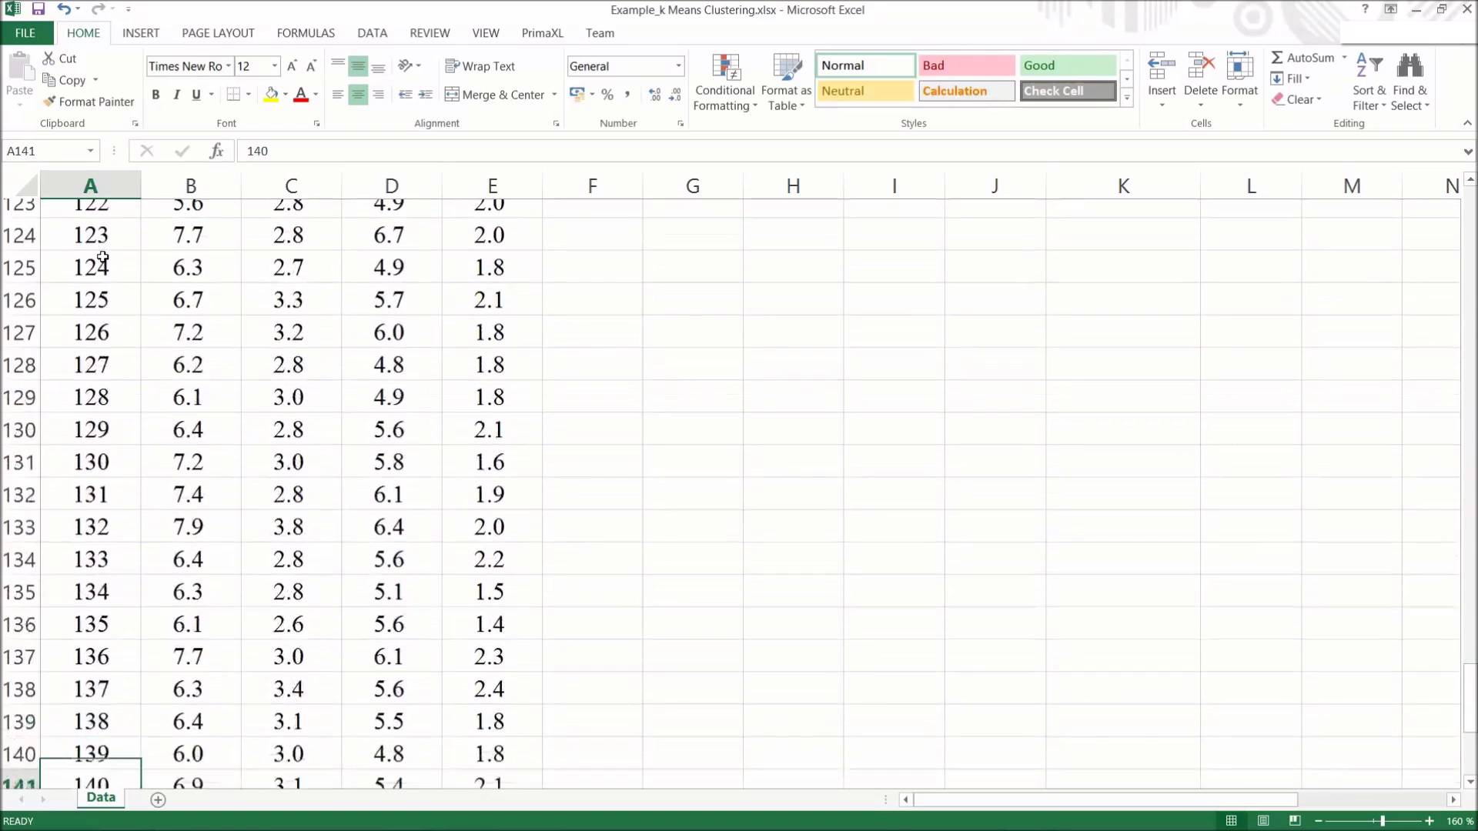
key(Up)
key(Up)
key(Up)
key(Up)
key(Up)
key(Up)
key(Up)
key(Up)
key(Up)
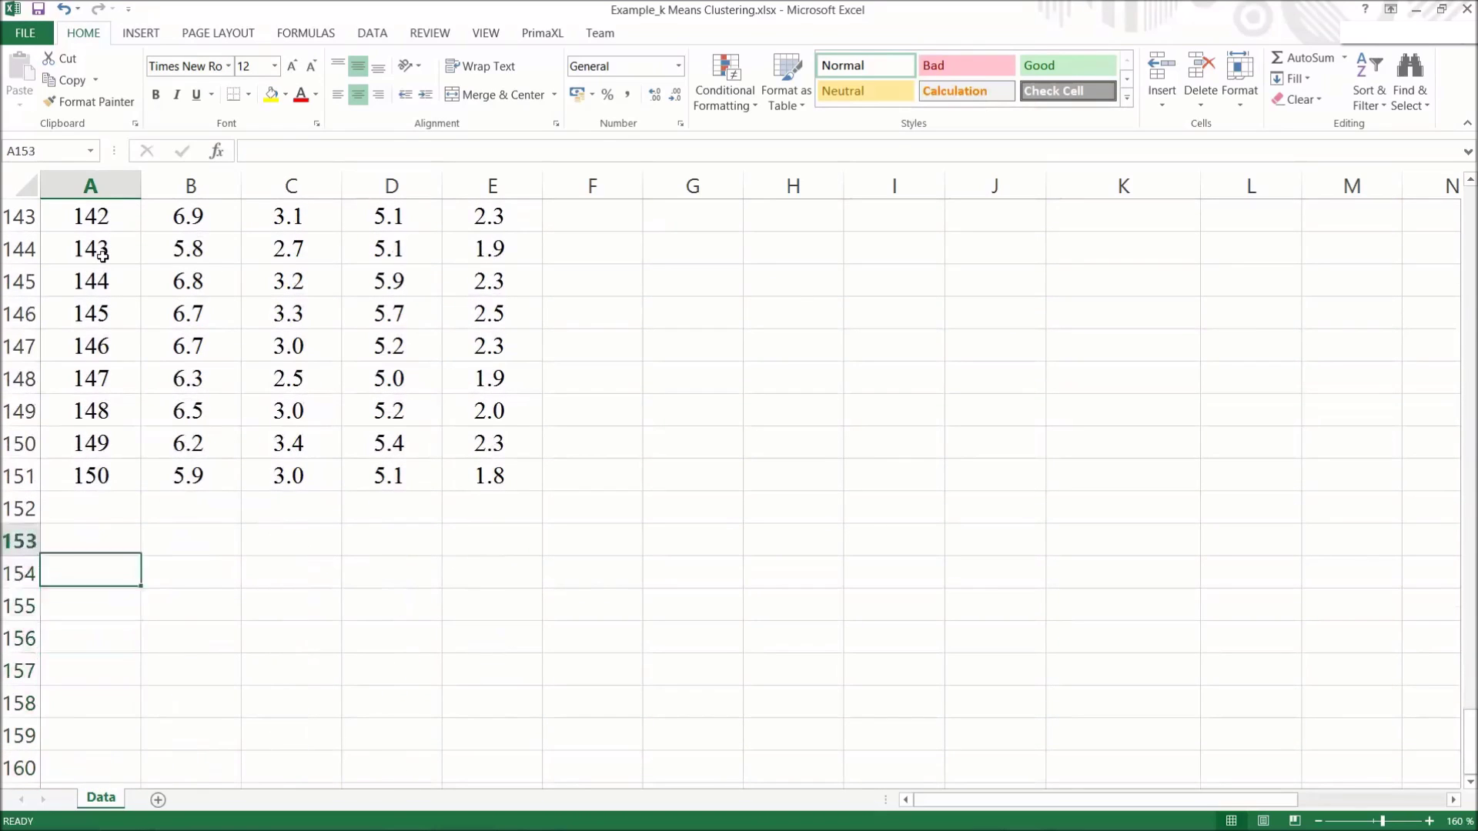
key(Down)
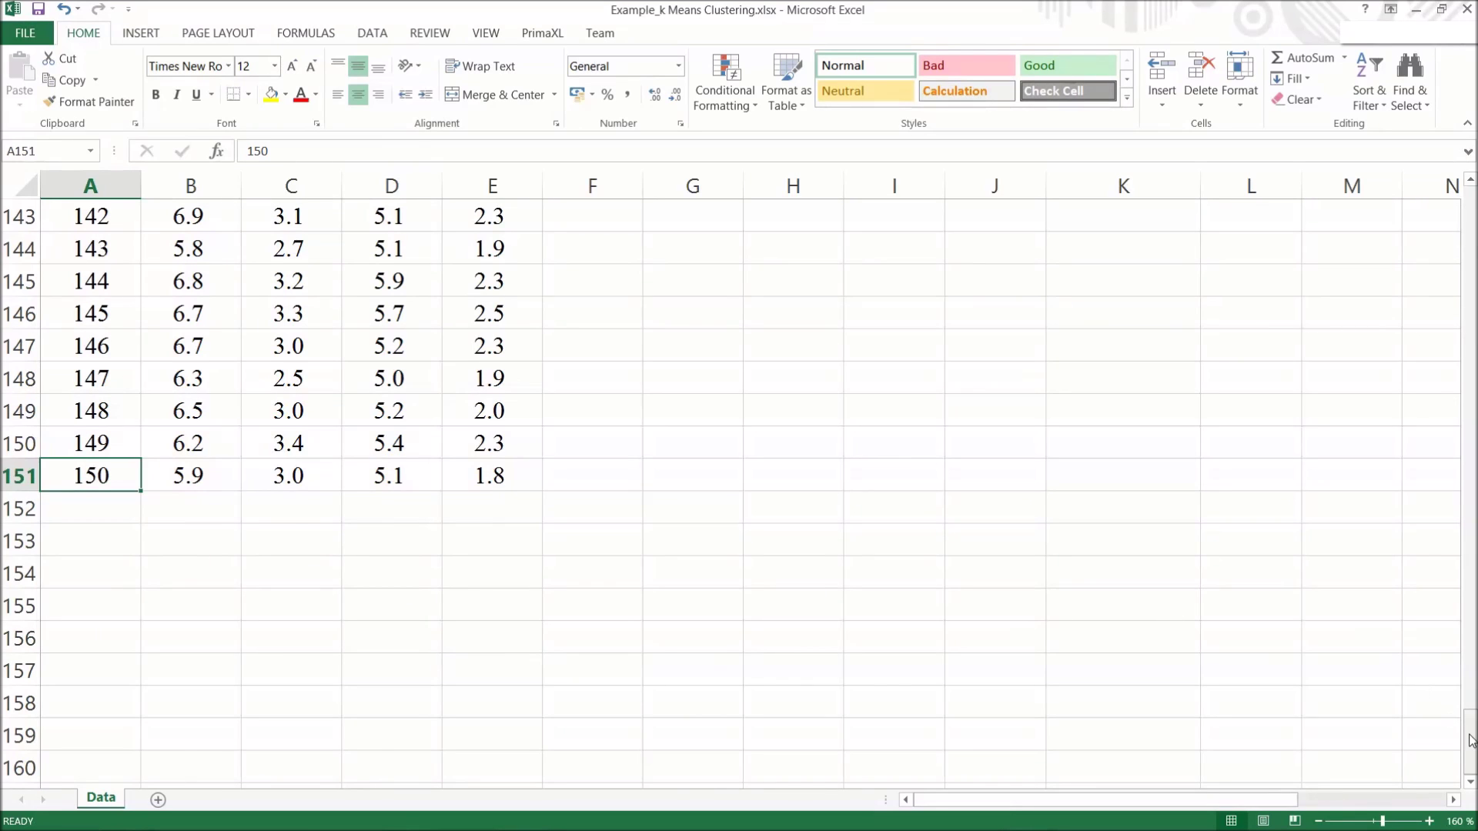
drag(1470, 741, 1470, 193)
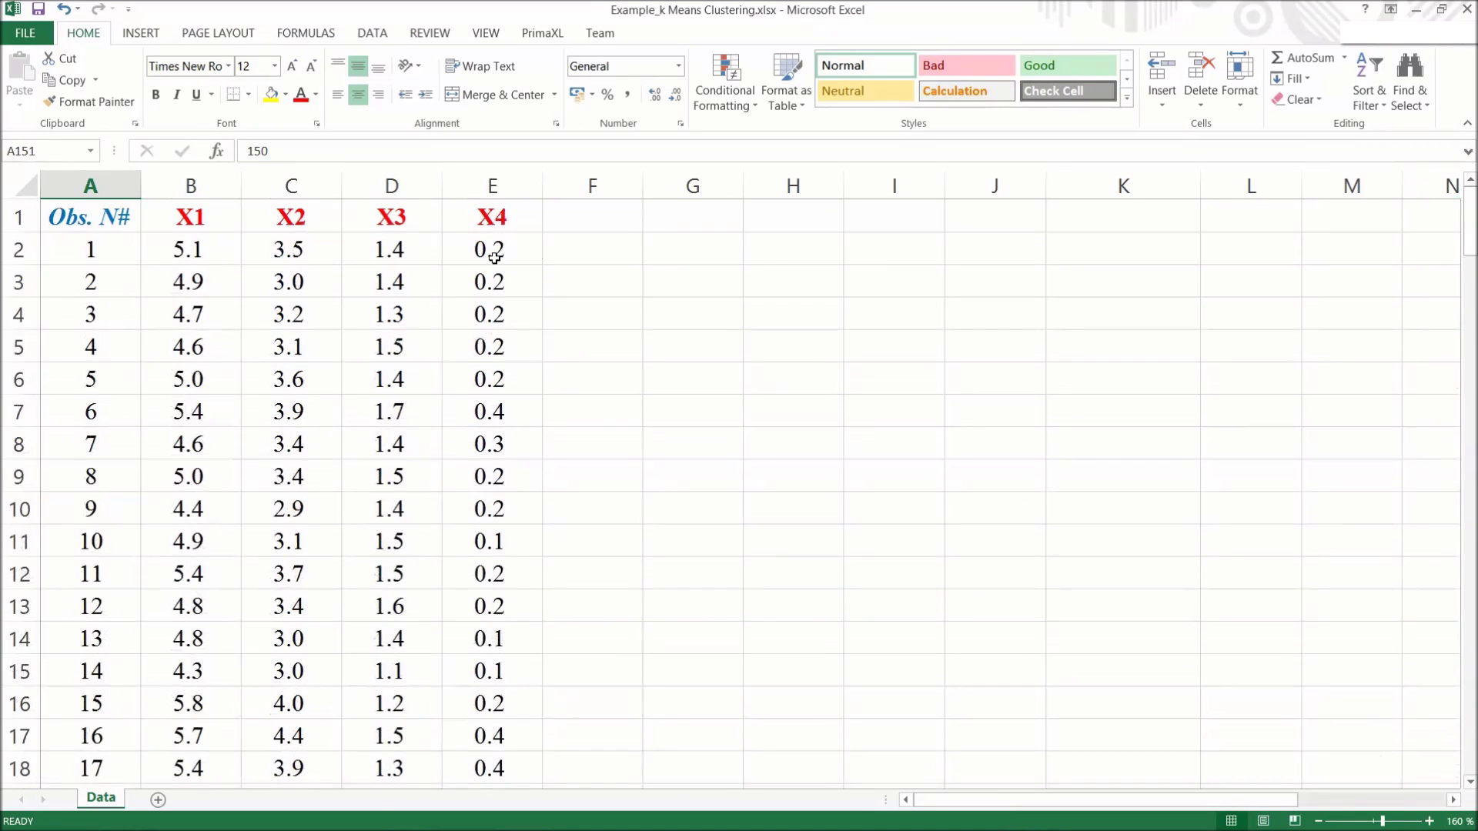
click(216, 218)
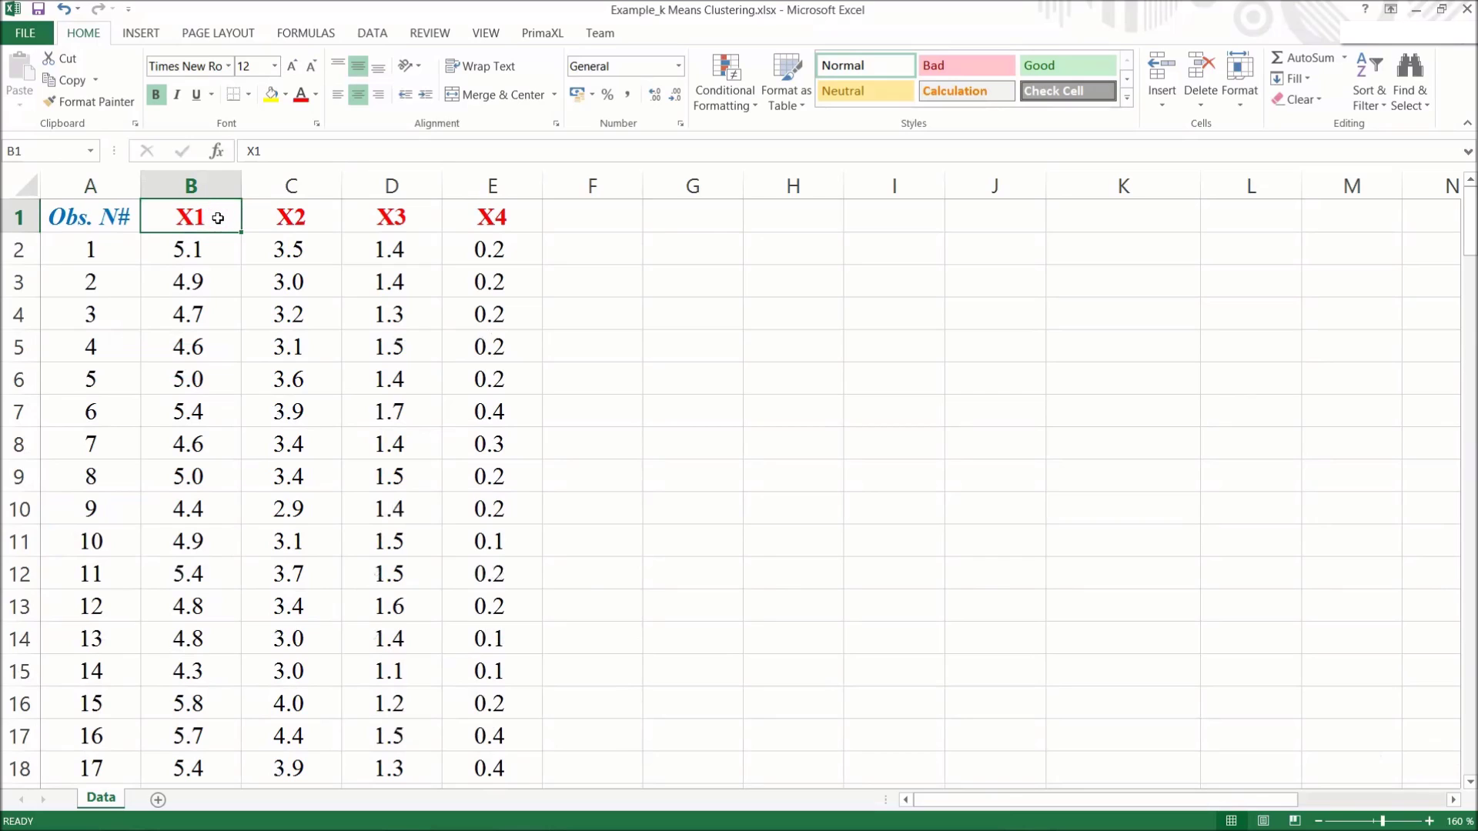
key(Right)
key(Right)
key(Right)
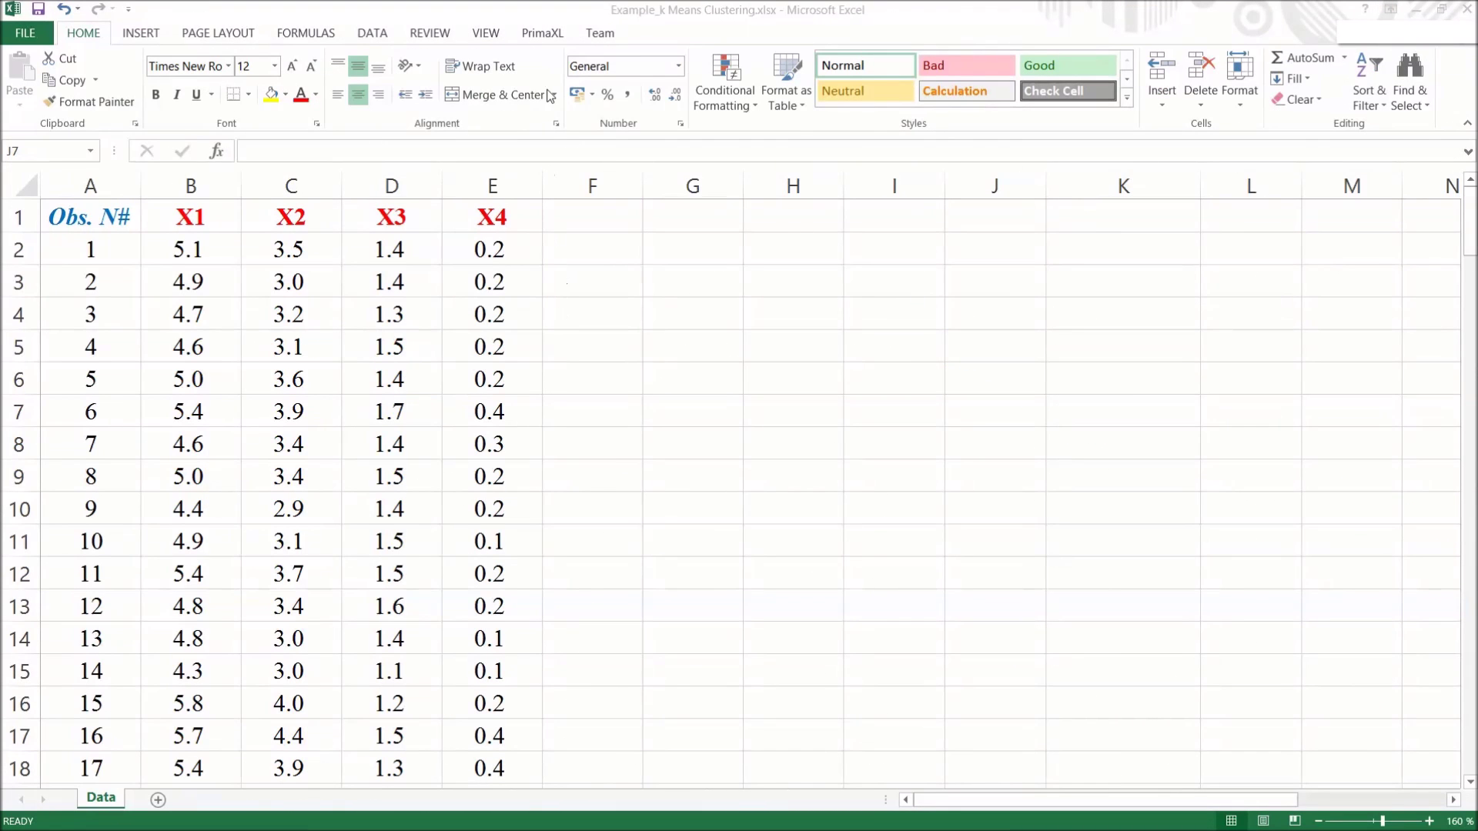
Step: Open the PrimaXL k-means Clustering dialog from the add-in's Clusters tool
click(551, 38)
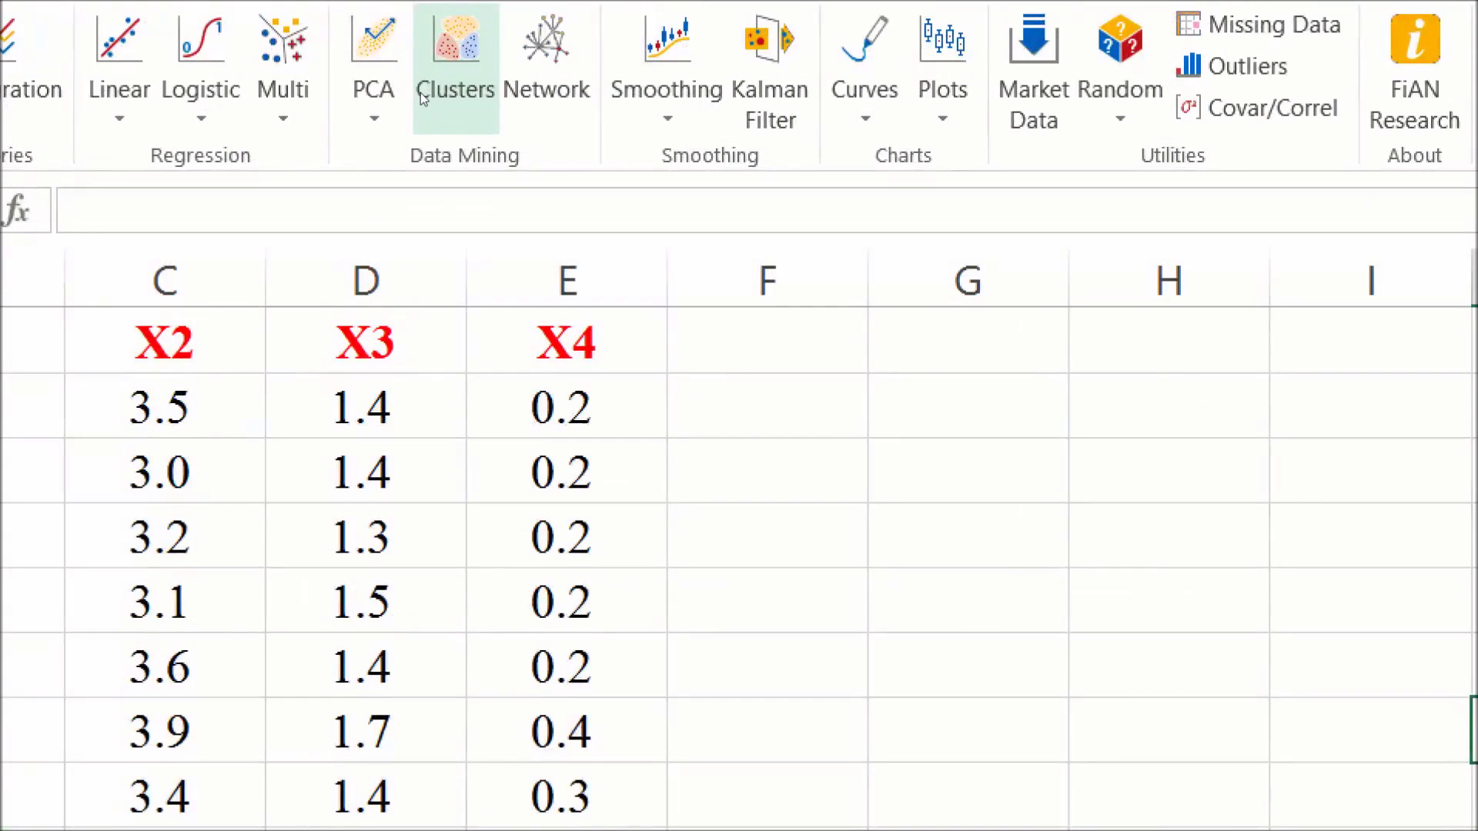
click(456, 46)
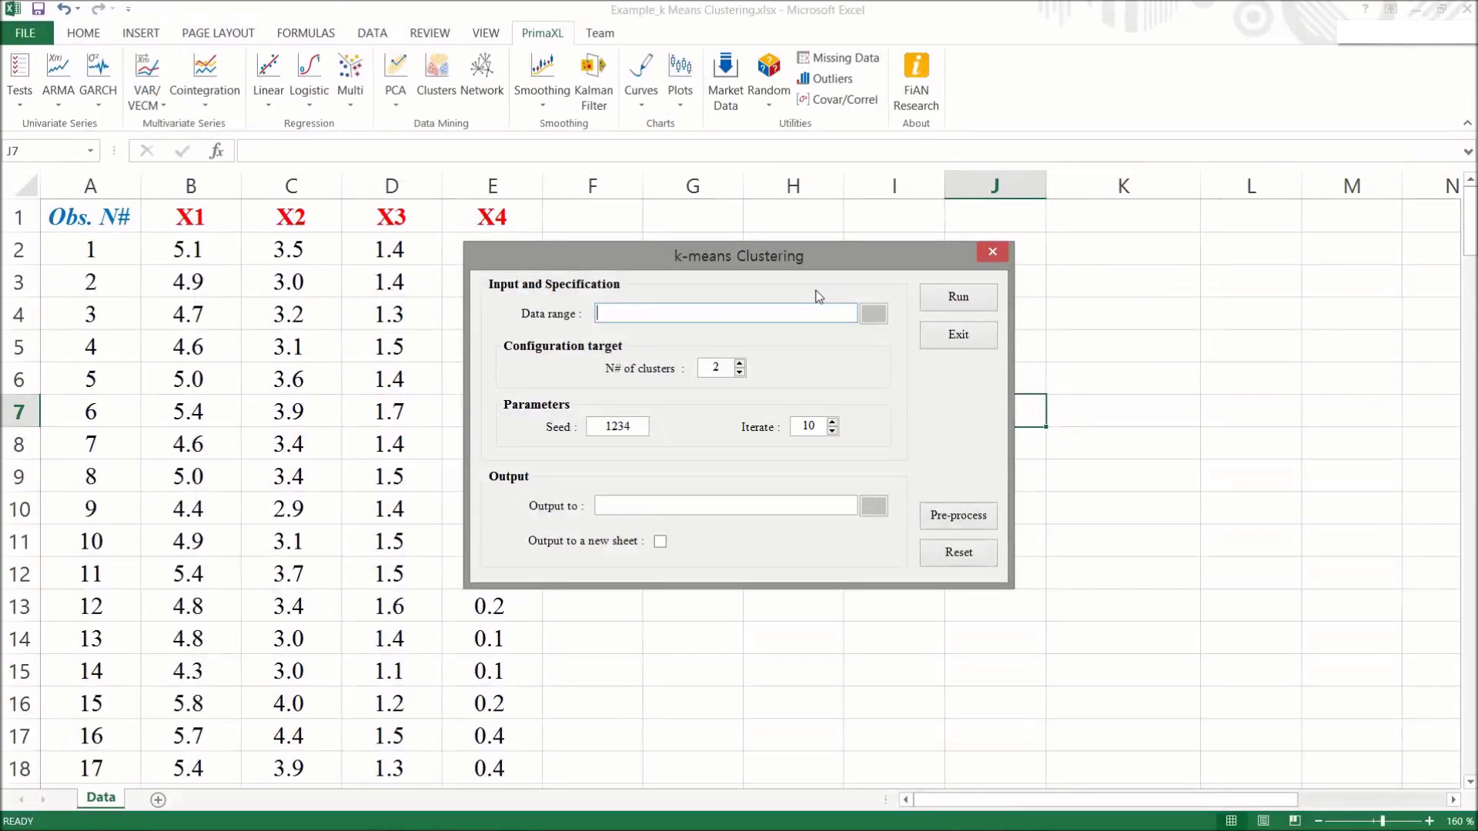
drag(797, 266, 808, 256)
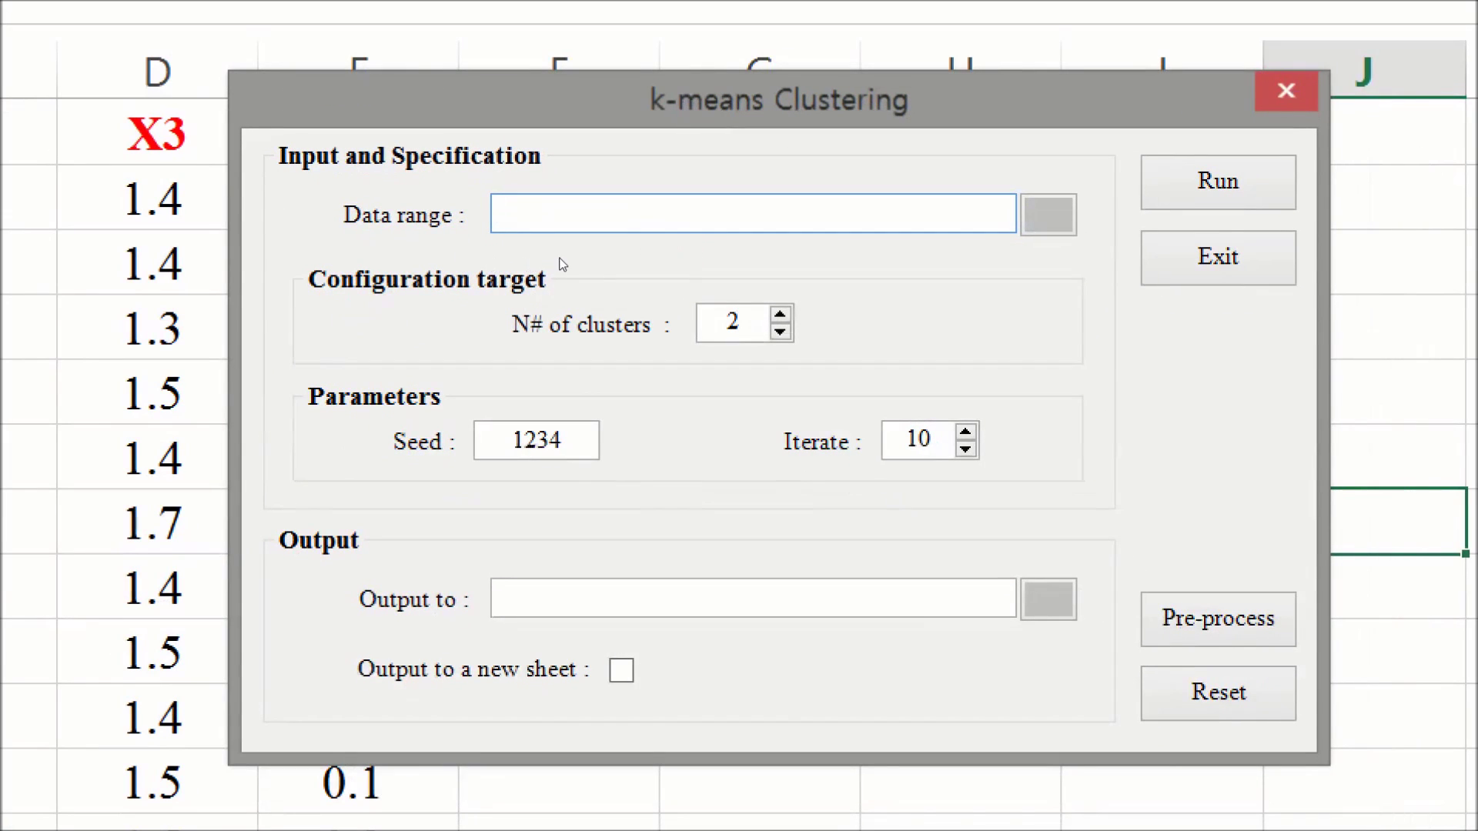
Step: Set the data range to 'Data'!$B$2:$E$151 by selecting B2:E151 on the sheet
text(B2:E151)
key(BackSpace)
key(BackSpace)
key(BackSpace)
key(BackSpace)
key(BackSpace)
key(BackSpace)
key(BackSpace)
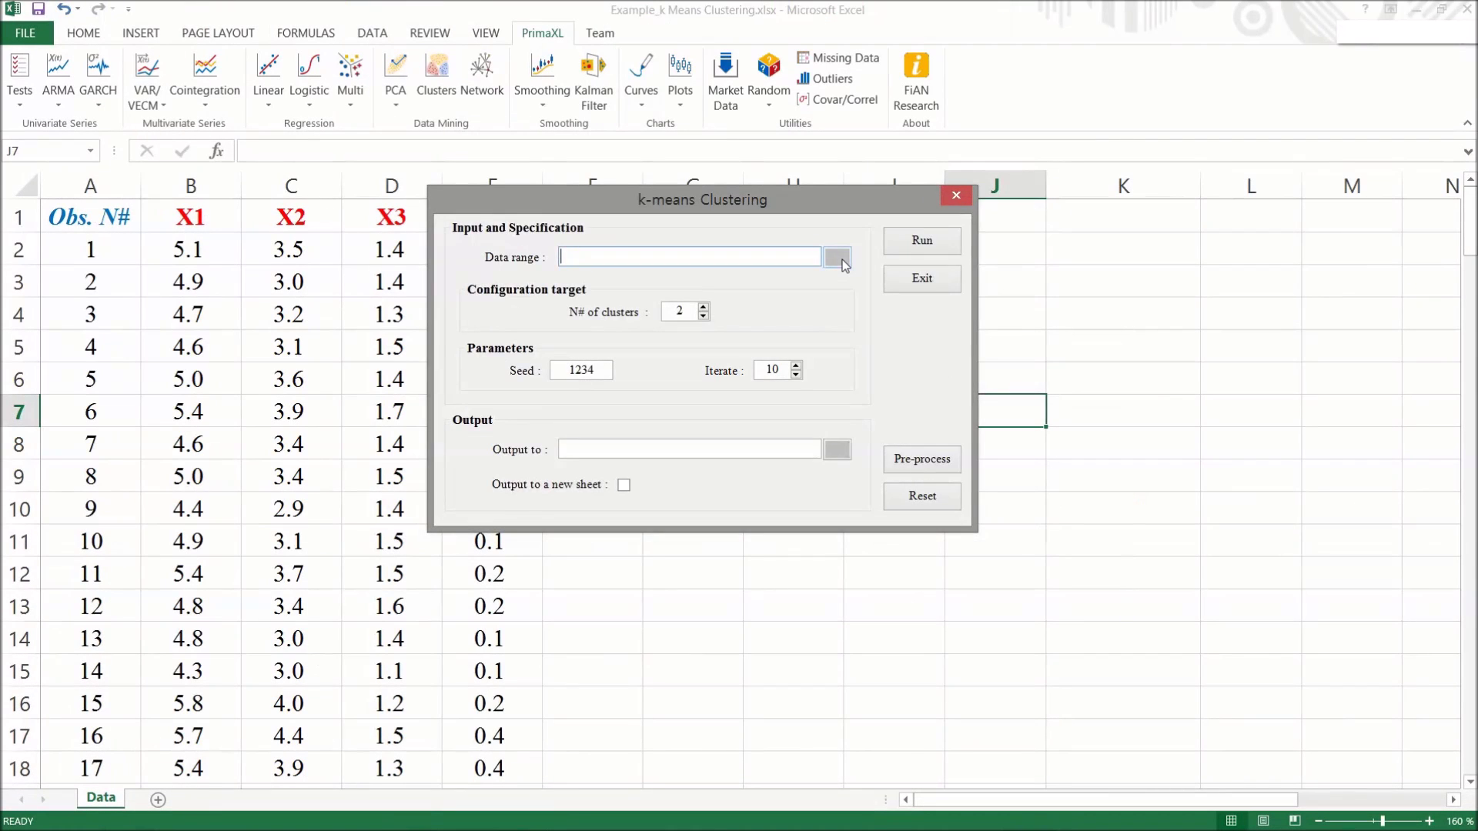
click(843, 262)
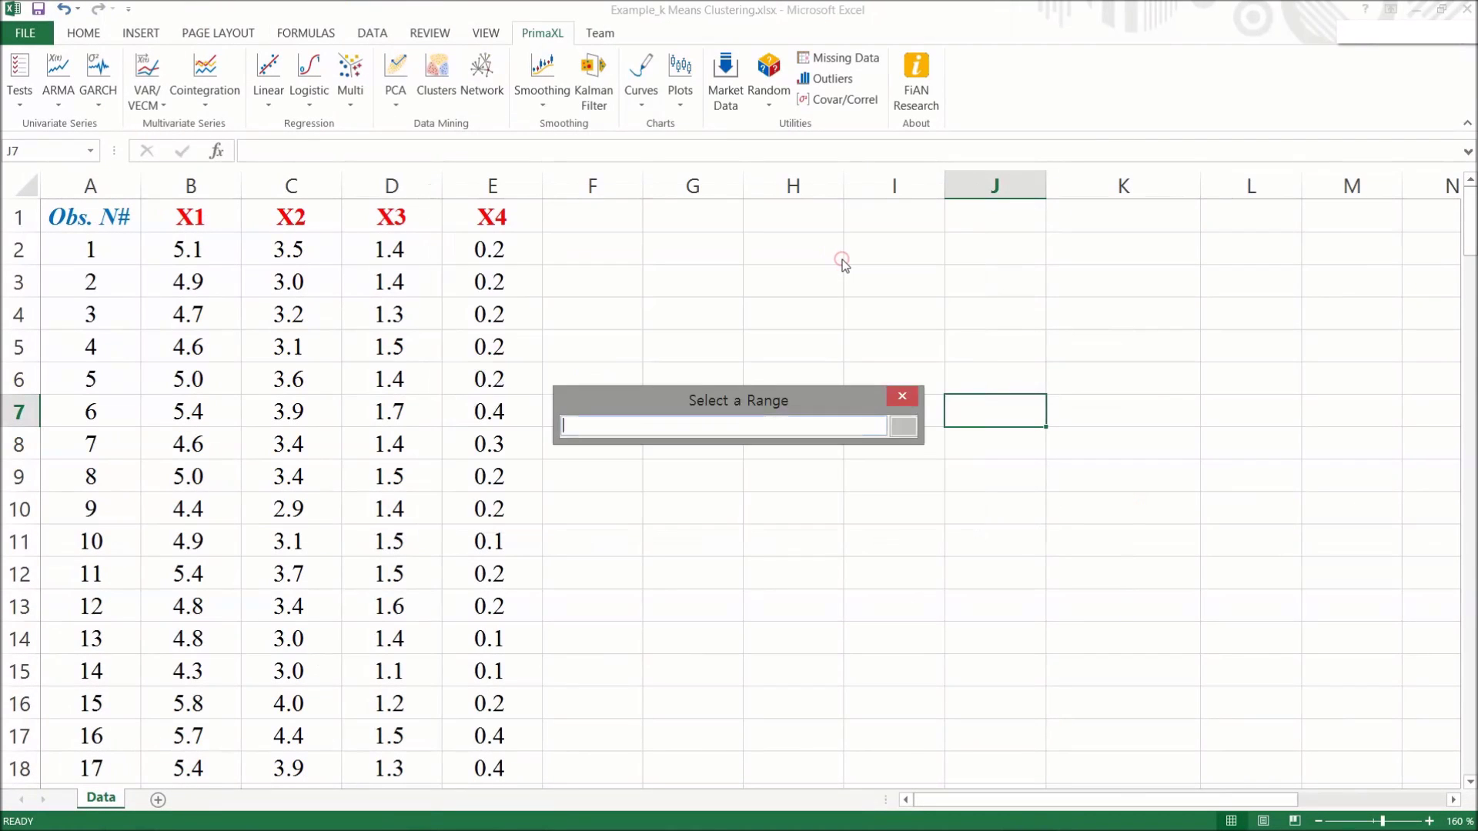
drag(206, 261, 463, 723)
click(905, 426)
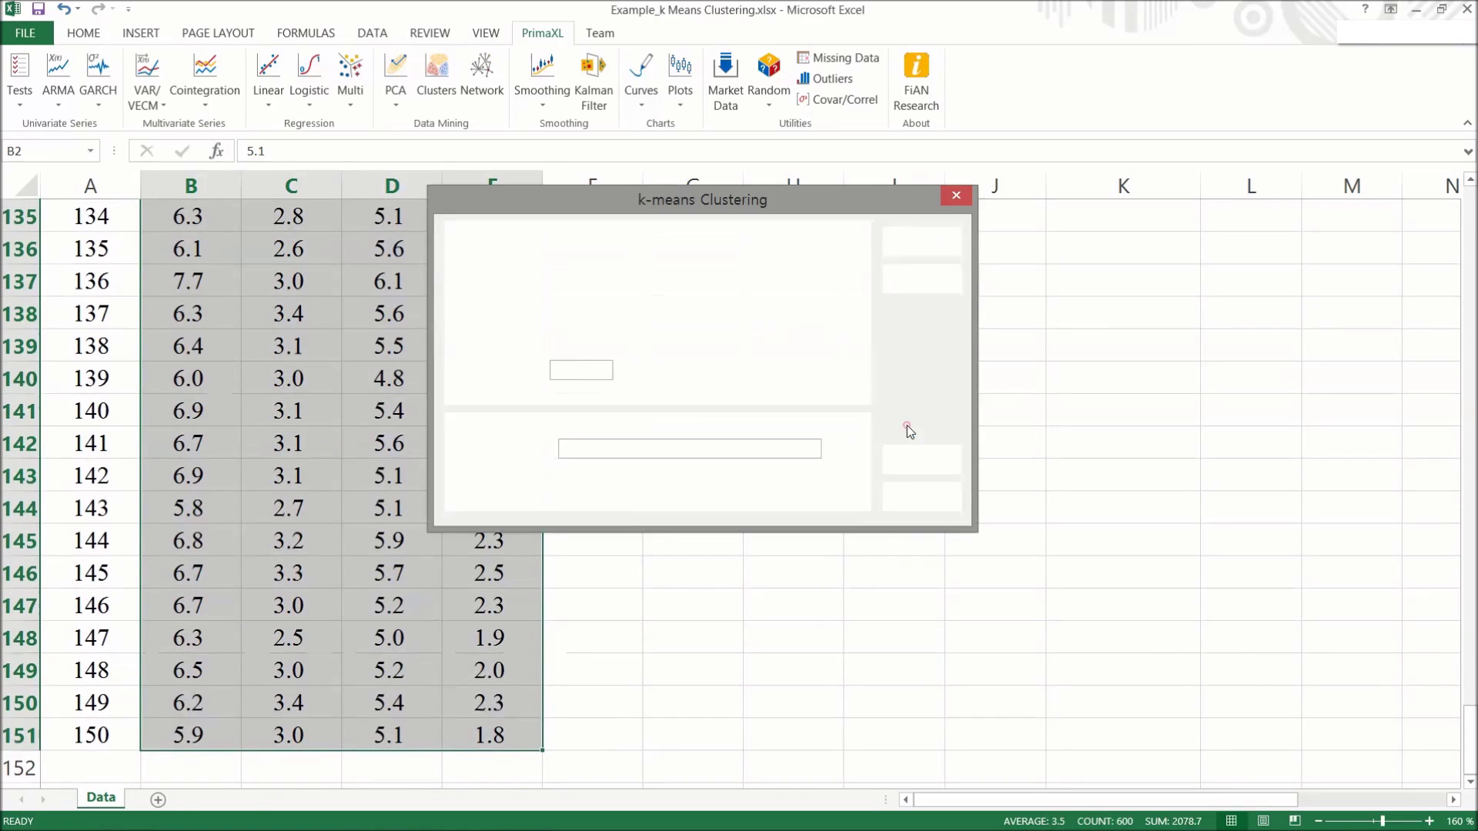
drag(1470, 739, 1472, 219)
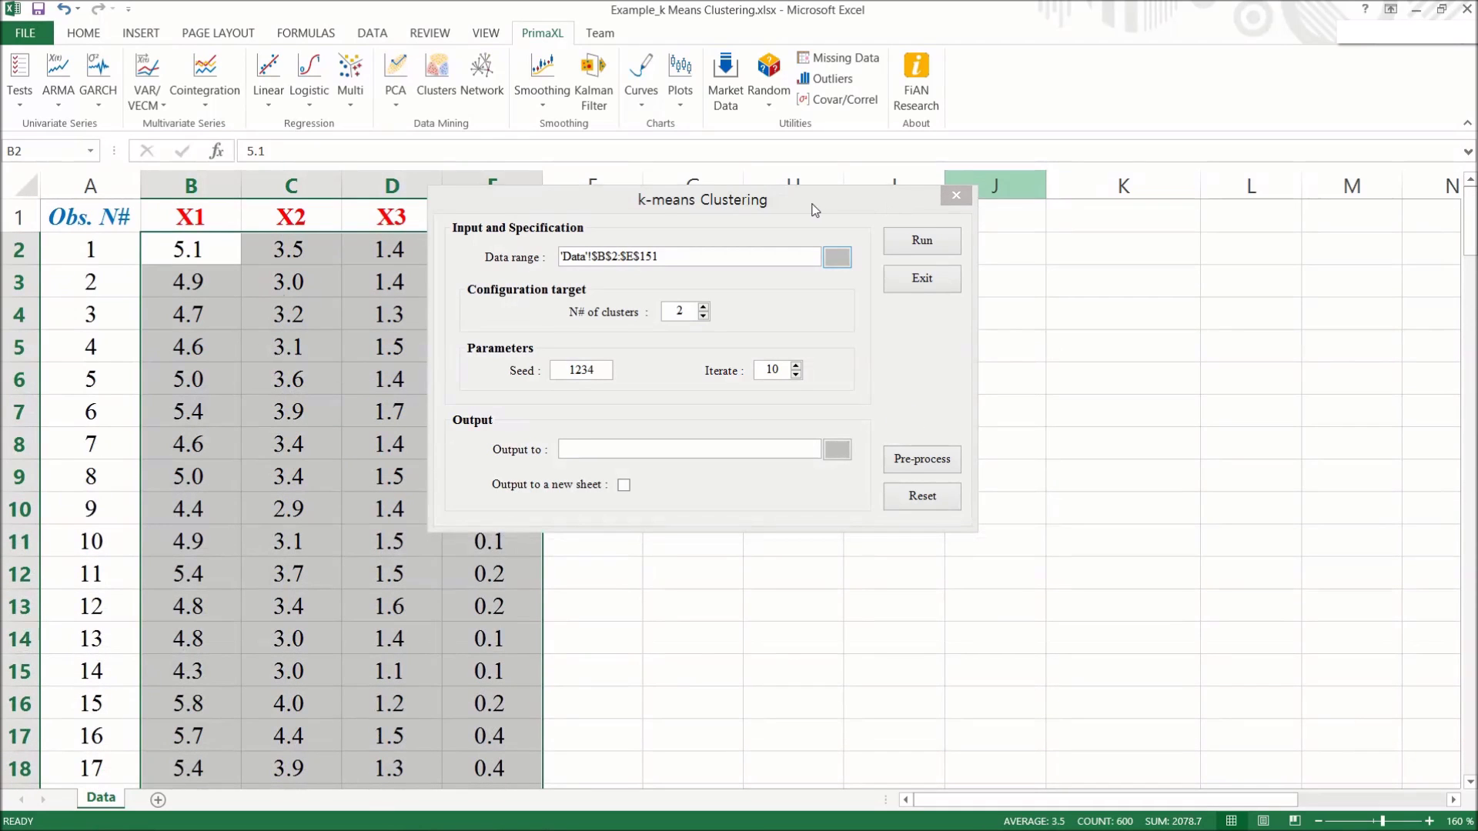
drag(815, 206, 838, 277)
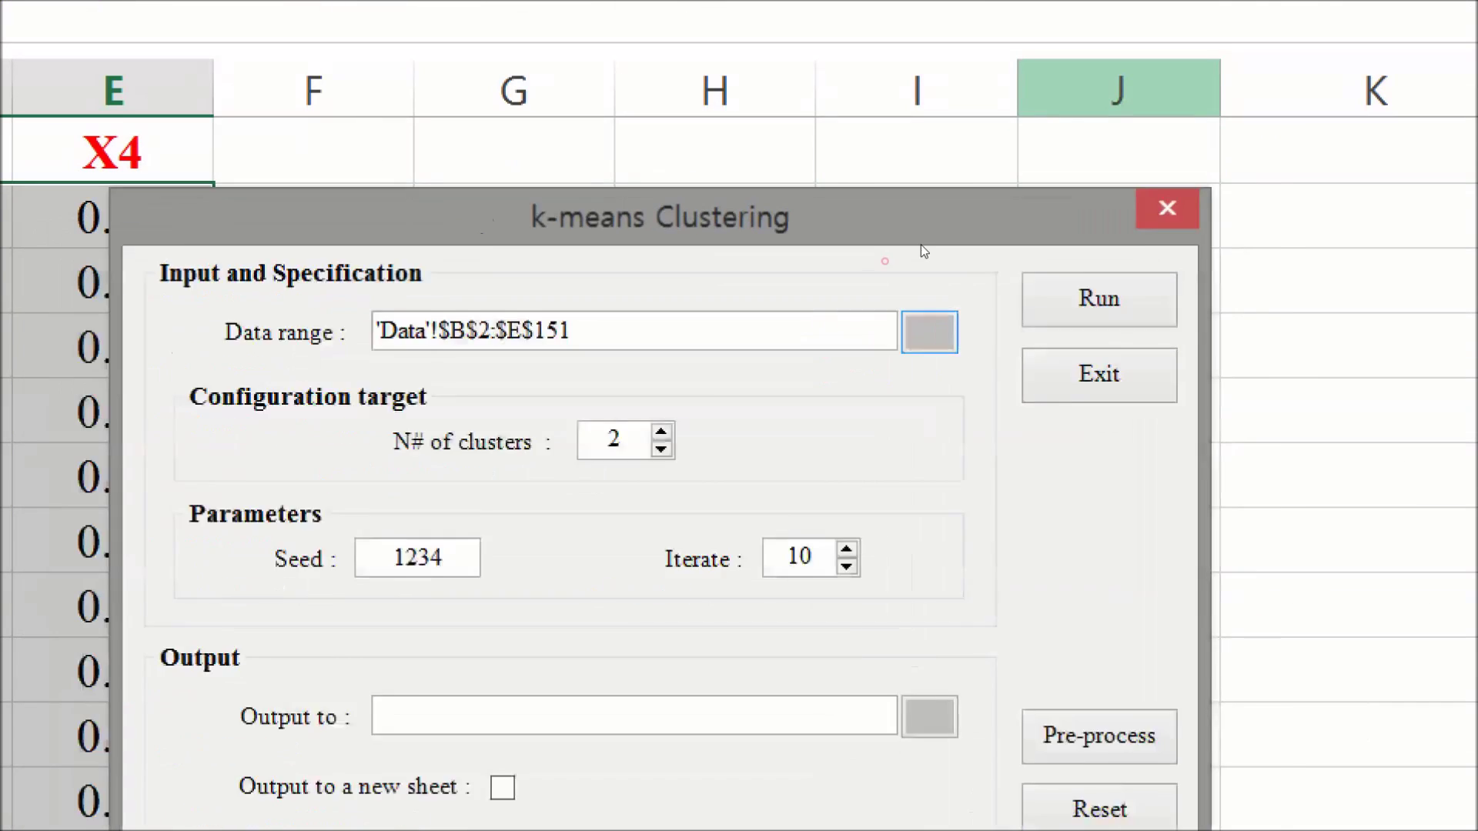
drag(922, 244, 996, 137)
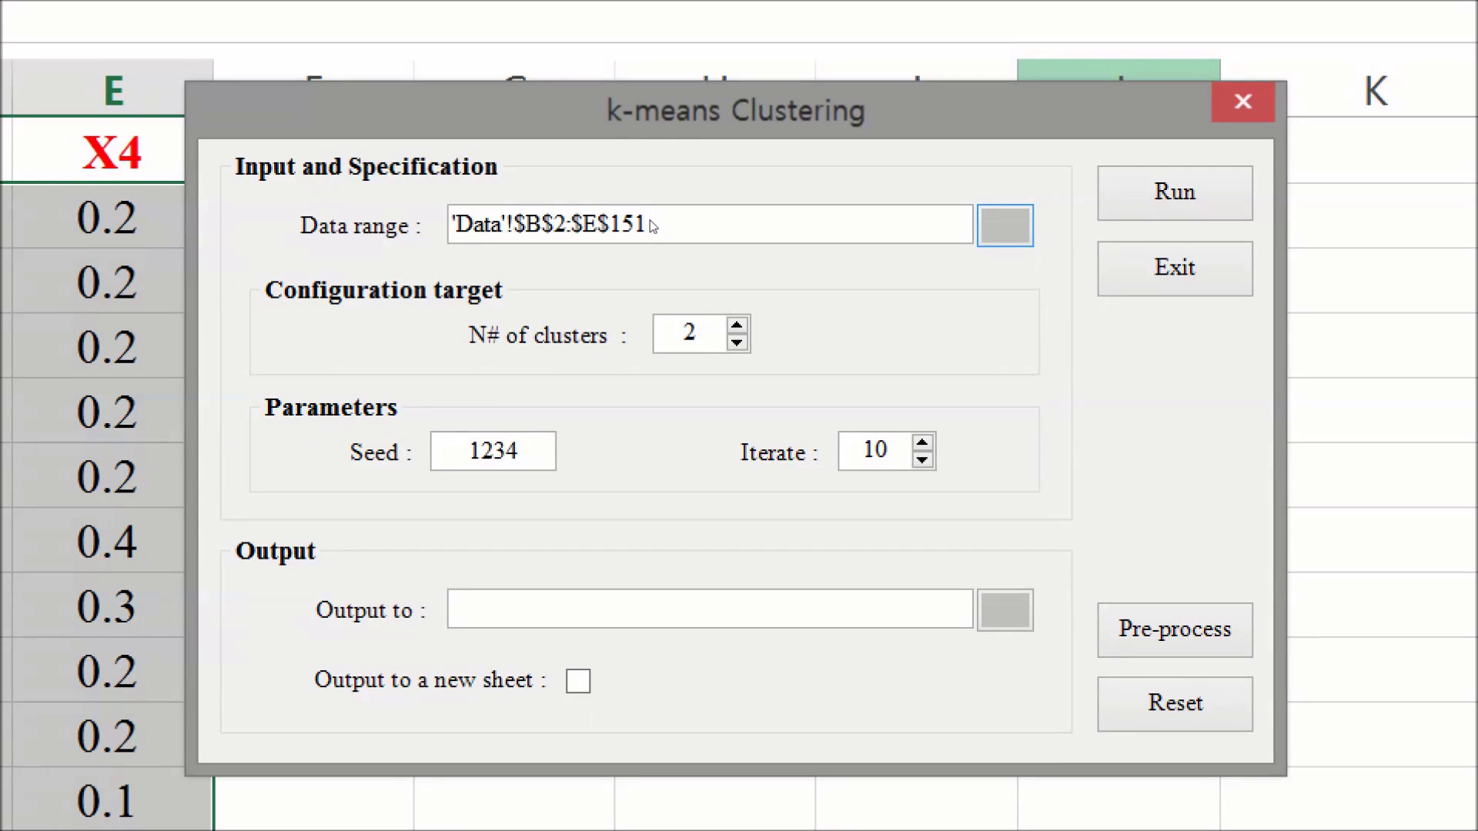
Step: Set the number of clusters to 3 and the iterations to 15
key(Tab)
text(3)
click(802, 300)
key(Tab)
key(Tab)
key(Up)
key(Up)
key(Up)
key(Down)
key(Down)
key(Up)
key(Up)
key(Up)
key(Up)
Step: Direct the output to a new sheet and run the k-means clustering
key(Tab)
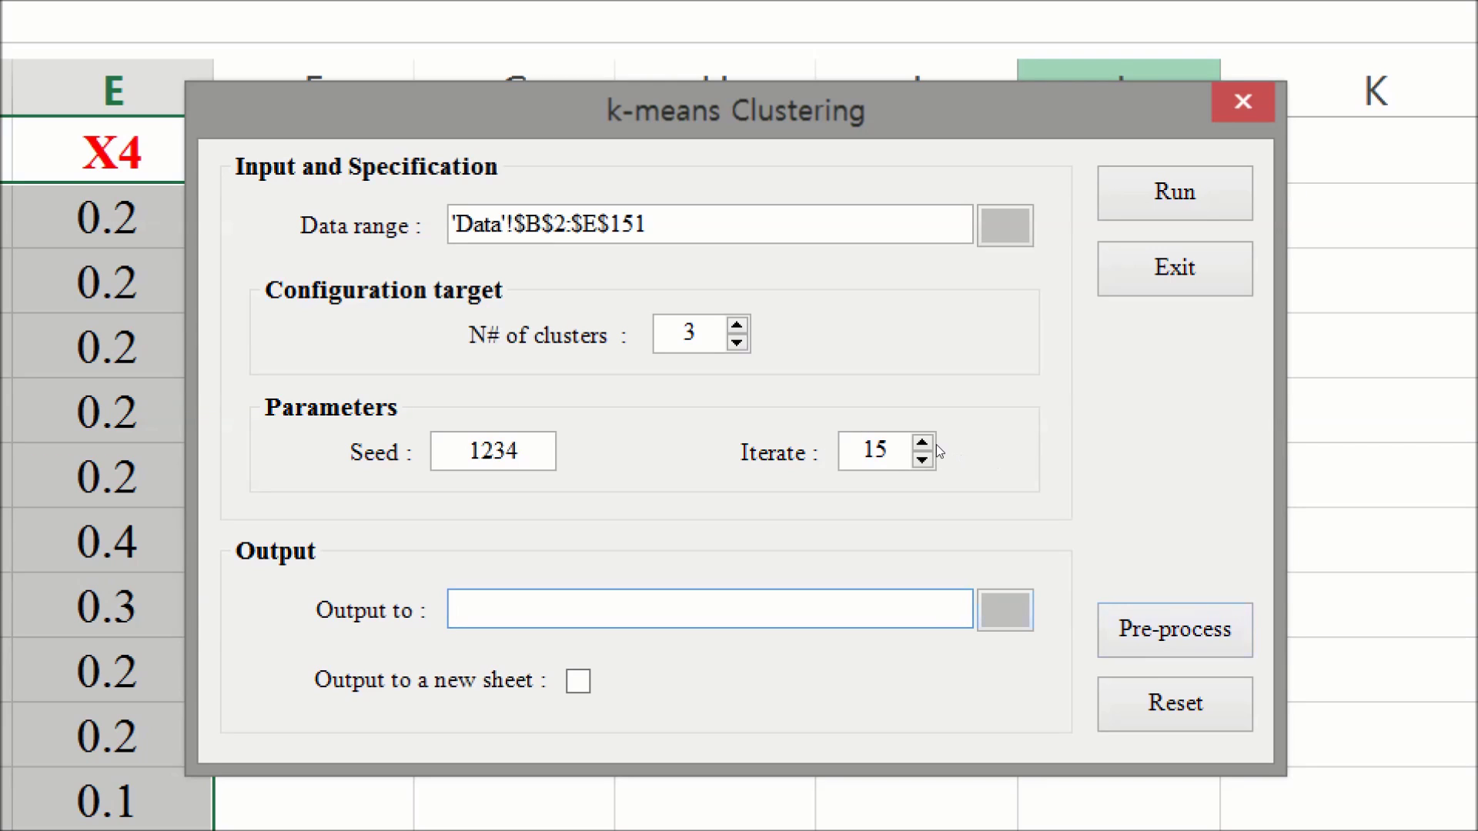
key(Tab)
key(space)
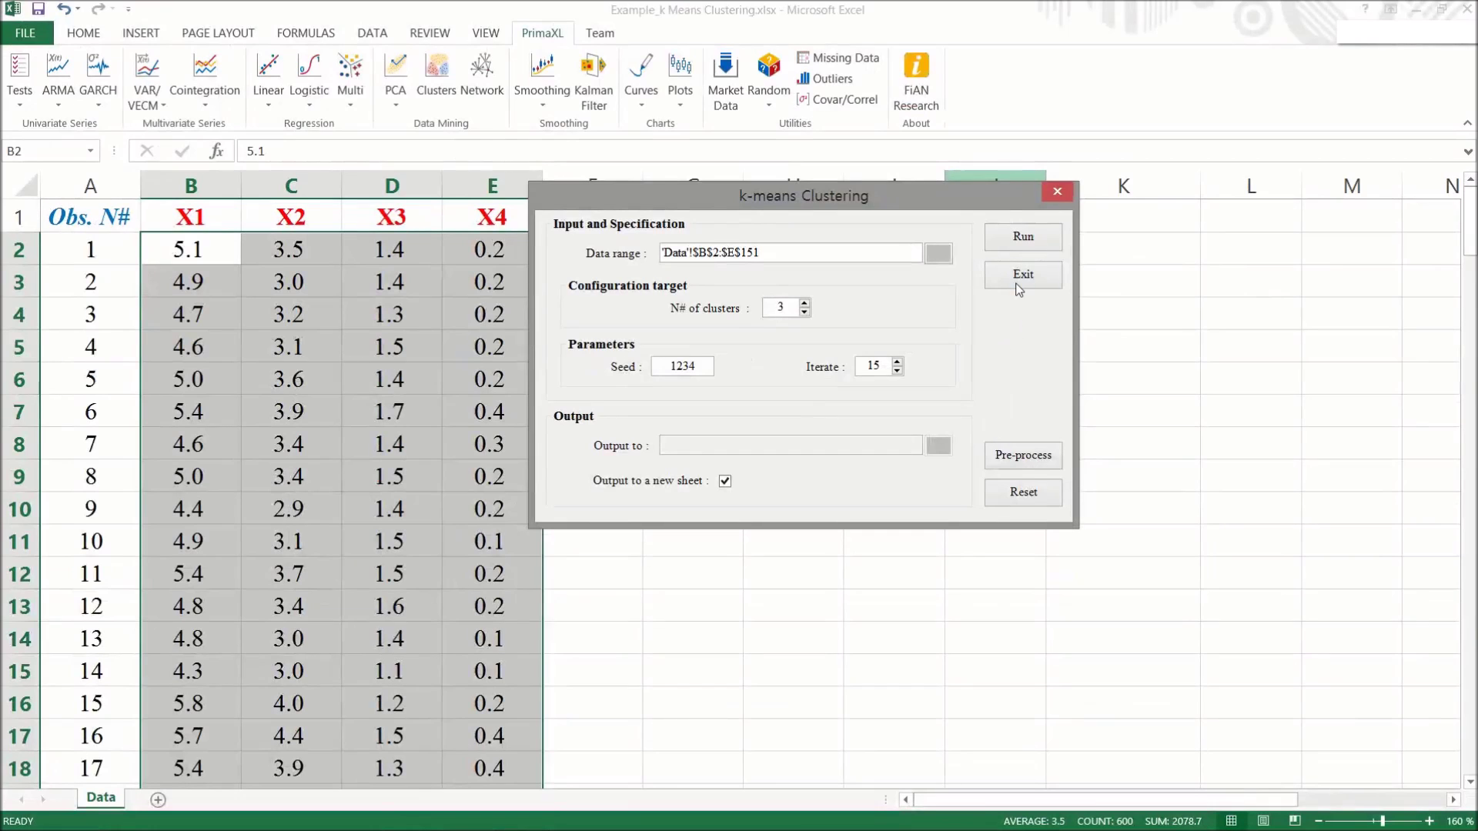
click(1018, 247)
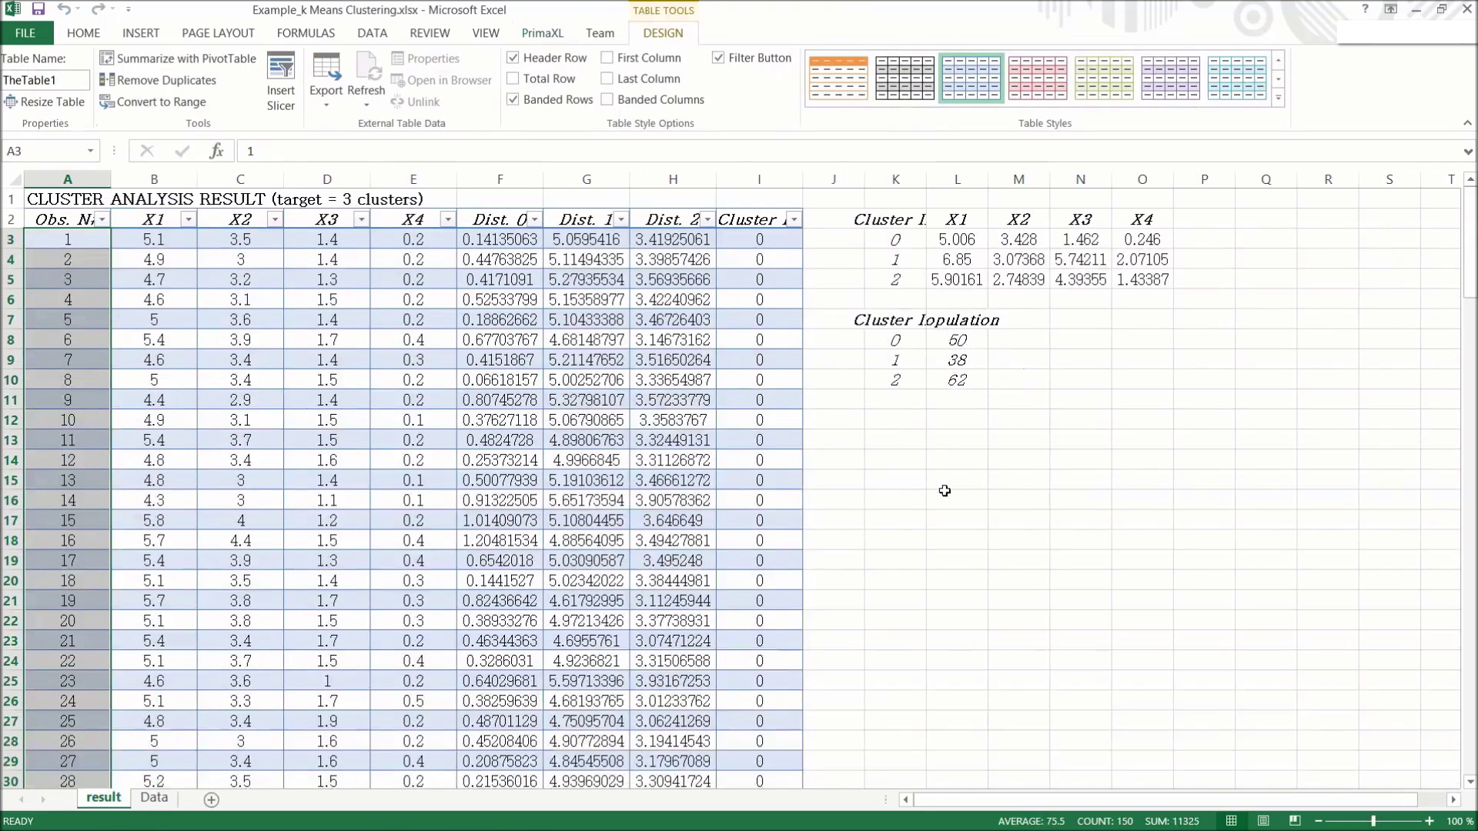
Step: Inspect the result table headers X1 through X4 and Dist. 0 to Dist. 2
scroll(944, 492, up, 3)
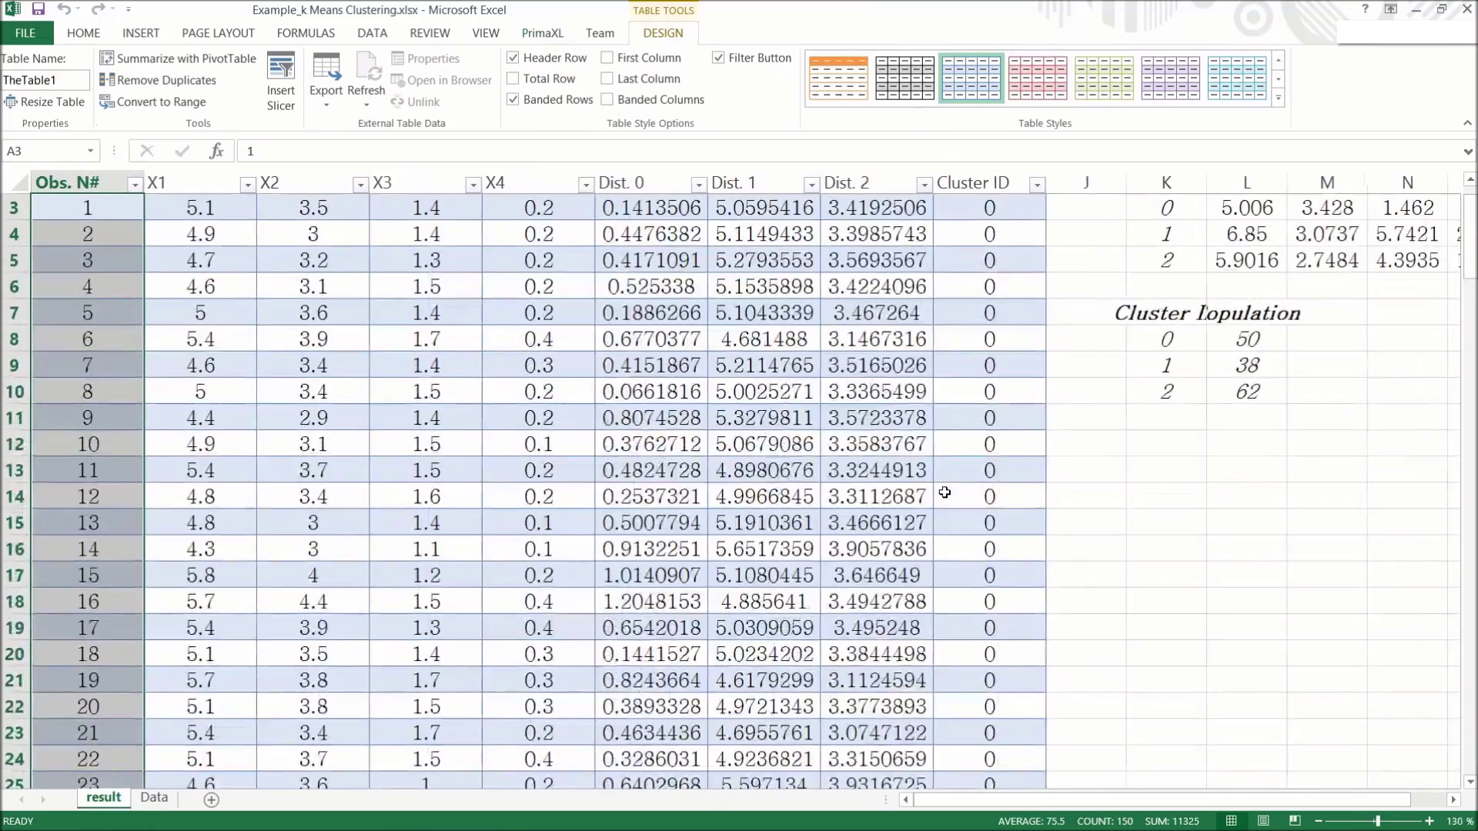
scroll(945, 492, up, 1)
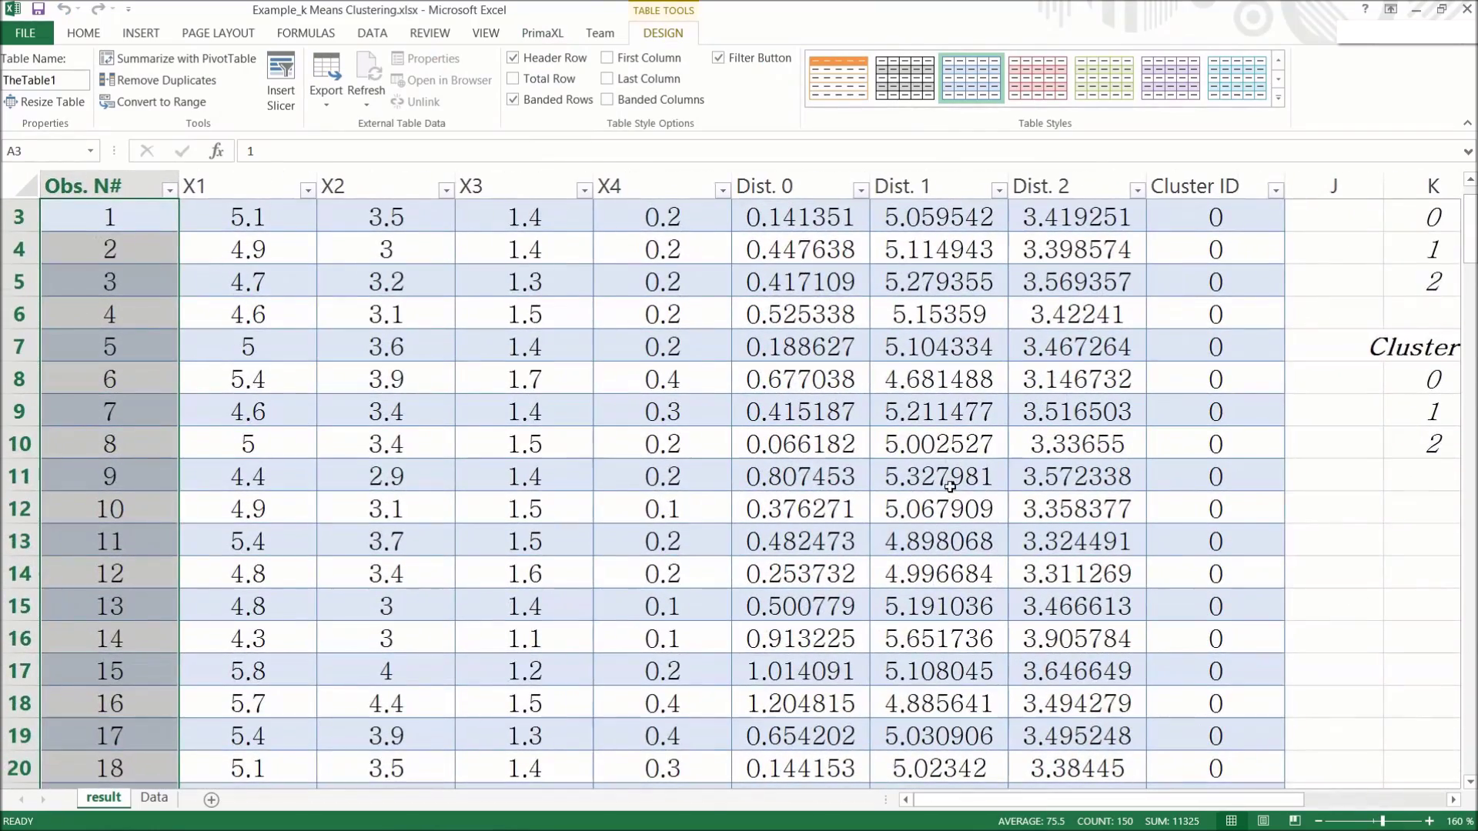
scroll(910, 425, up, 2)
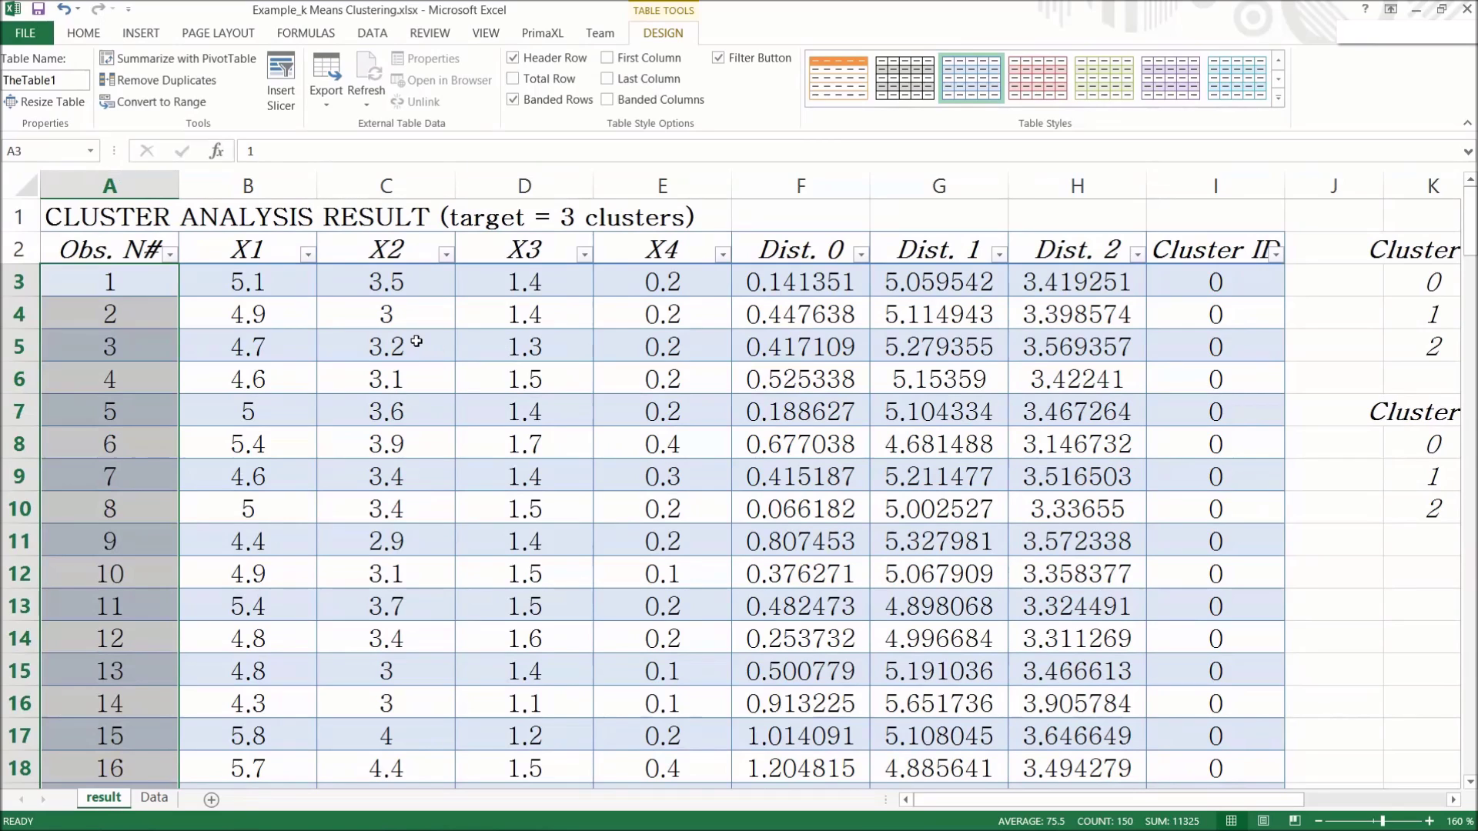
click(369, 312)
click(275, 248)
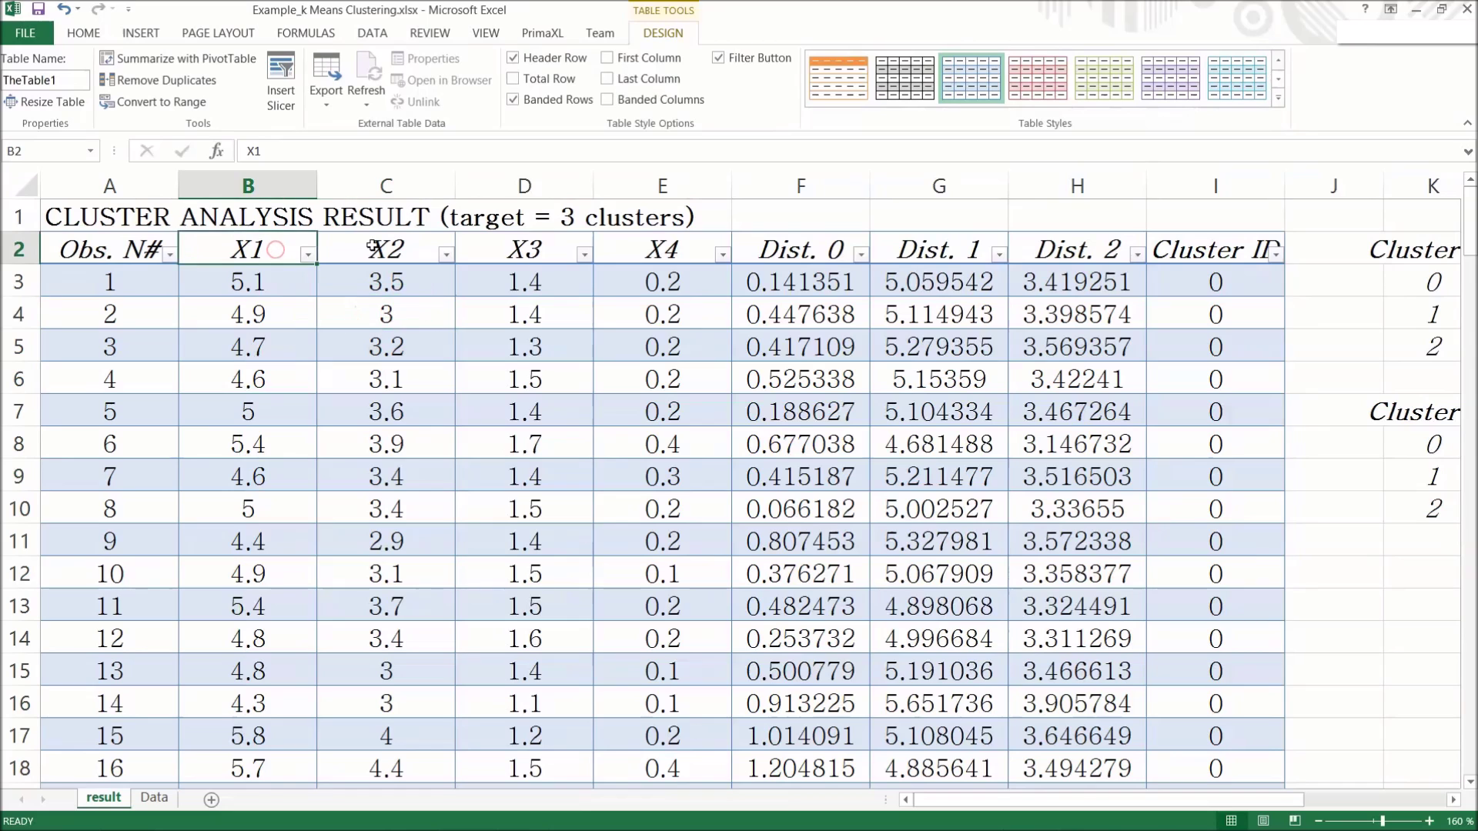
click(385, 249)
click(523, 249)
click(625, 235)
click(624, 240)
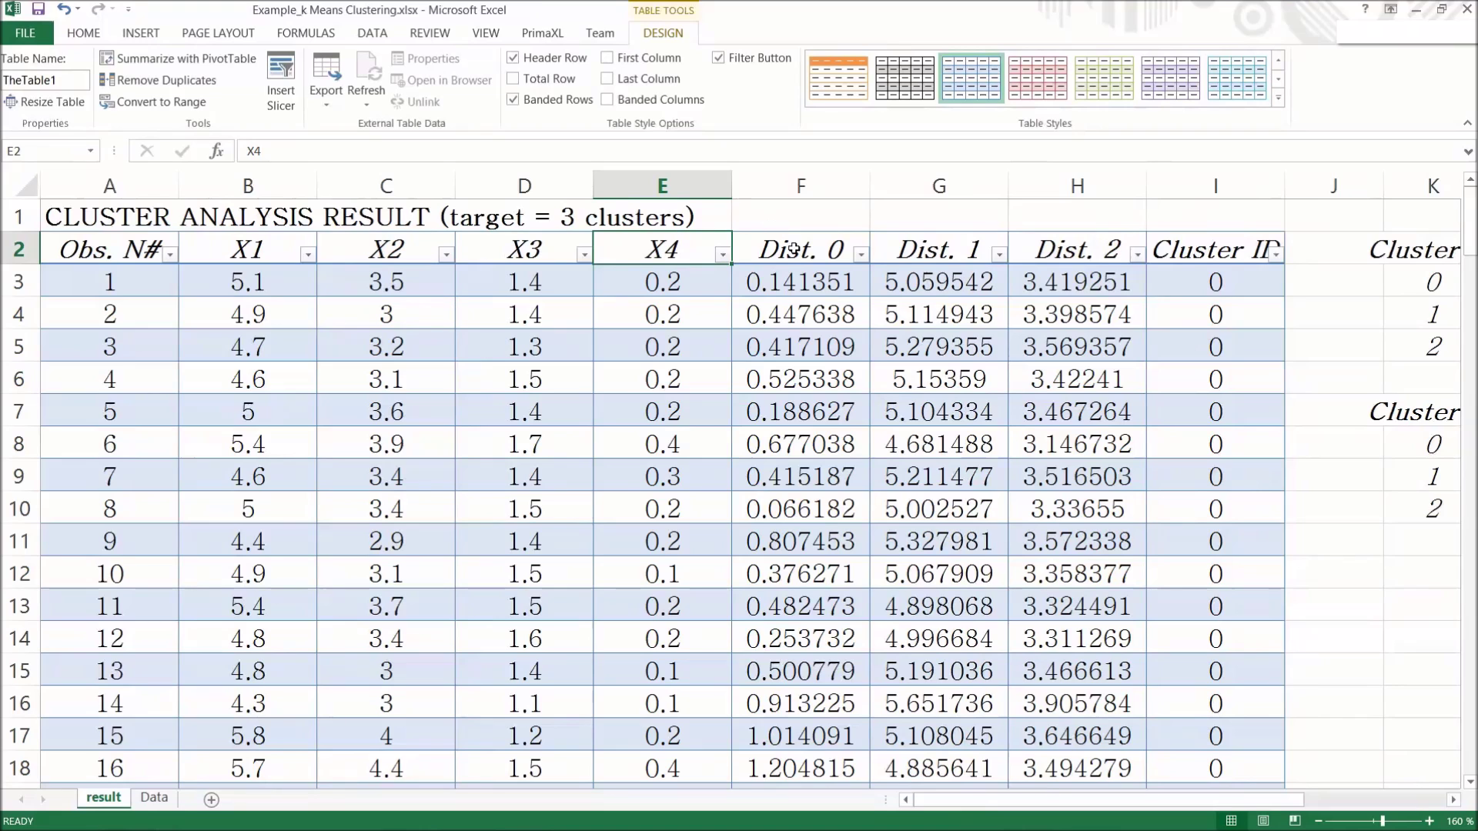
click(792, 248)
click(914, 246)
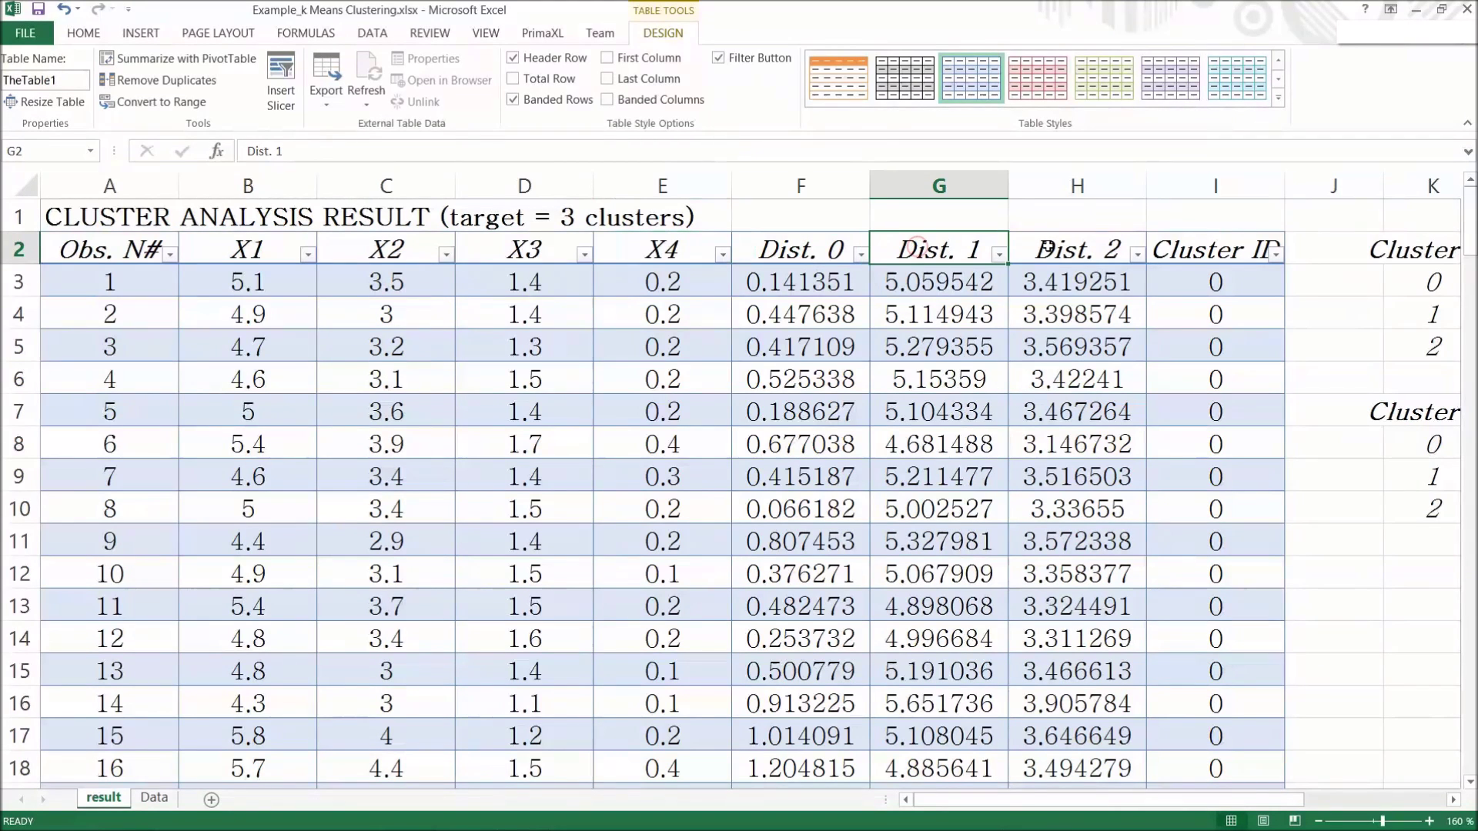
click(1104, 246)
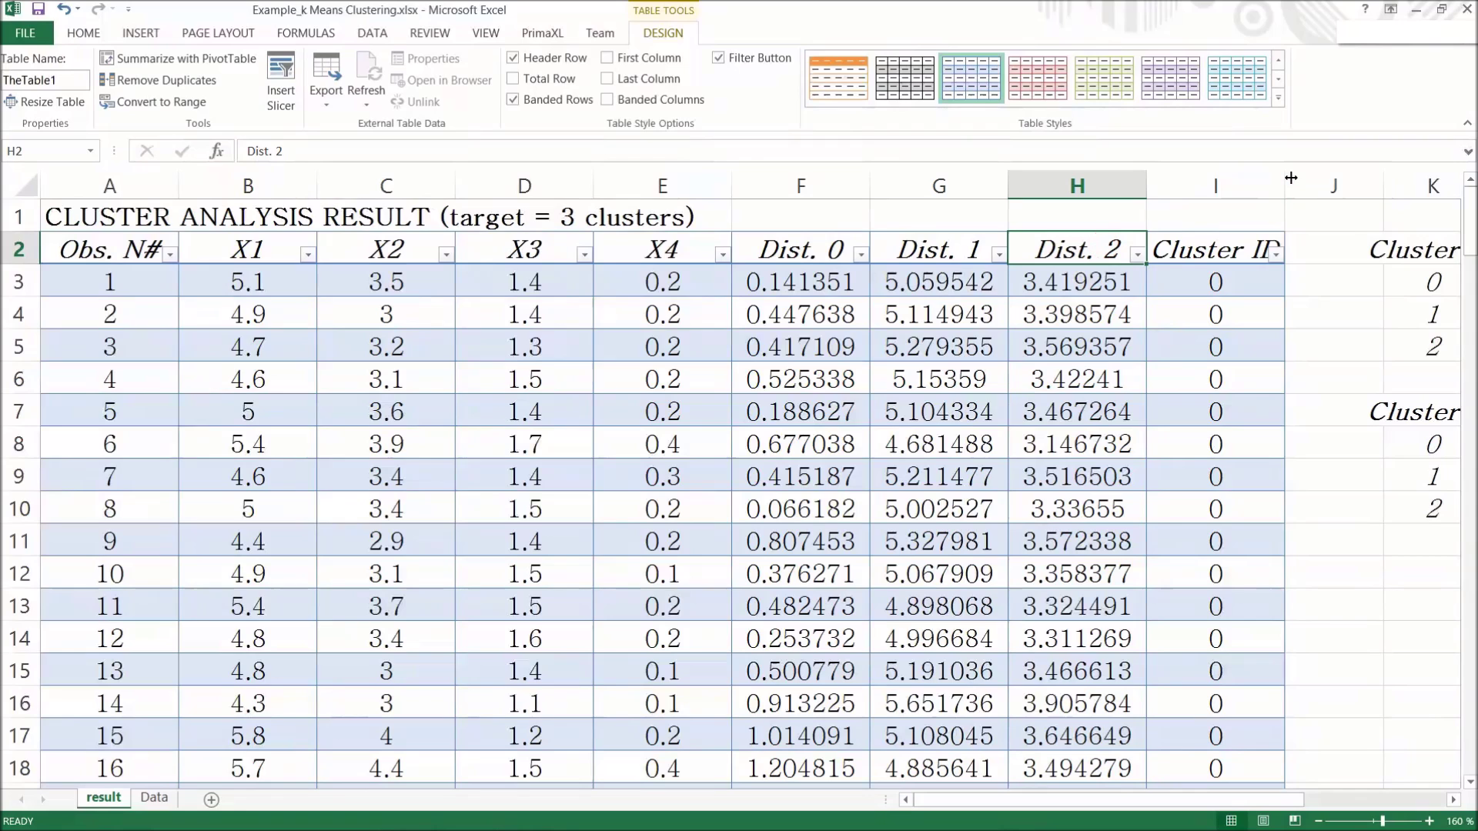
Step: Widen column I so Cluster ID fits, then review the formulas in I3 and F3
drag(1291, 178, 1320, 185)
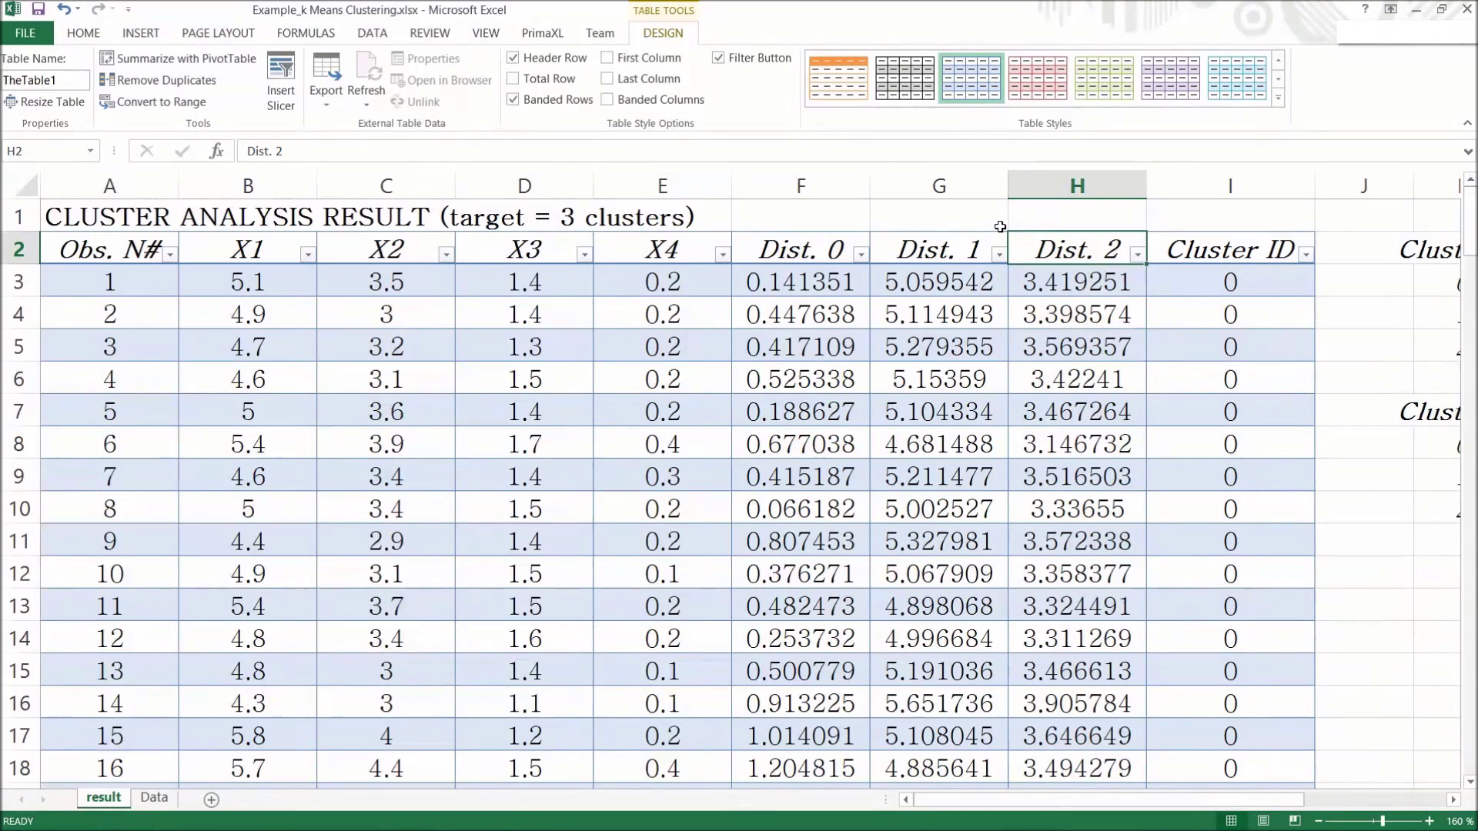
click(1213, 248)
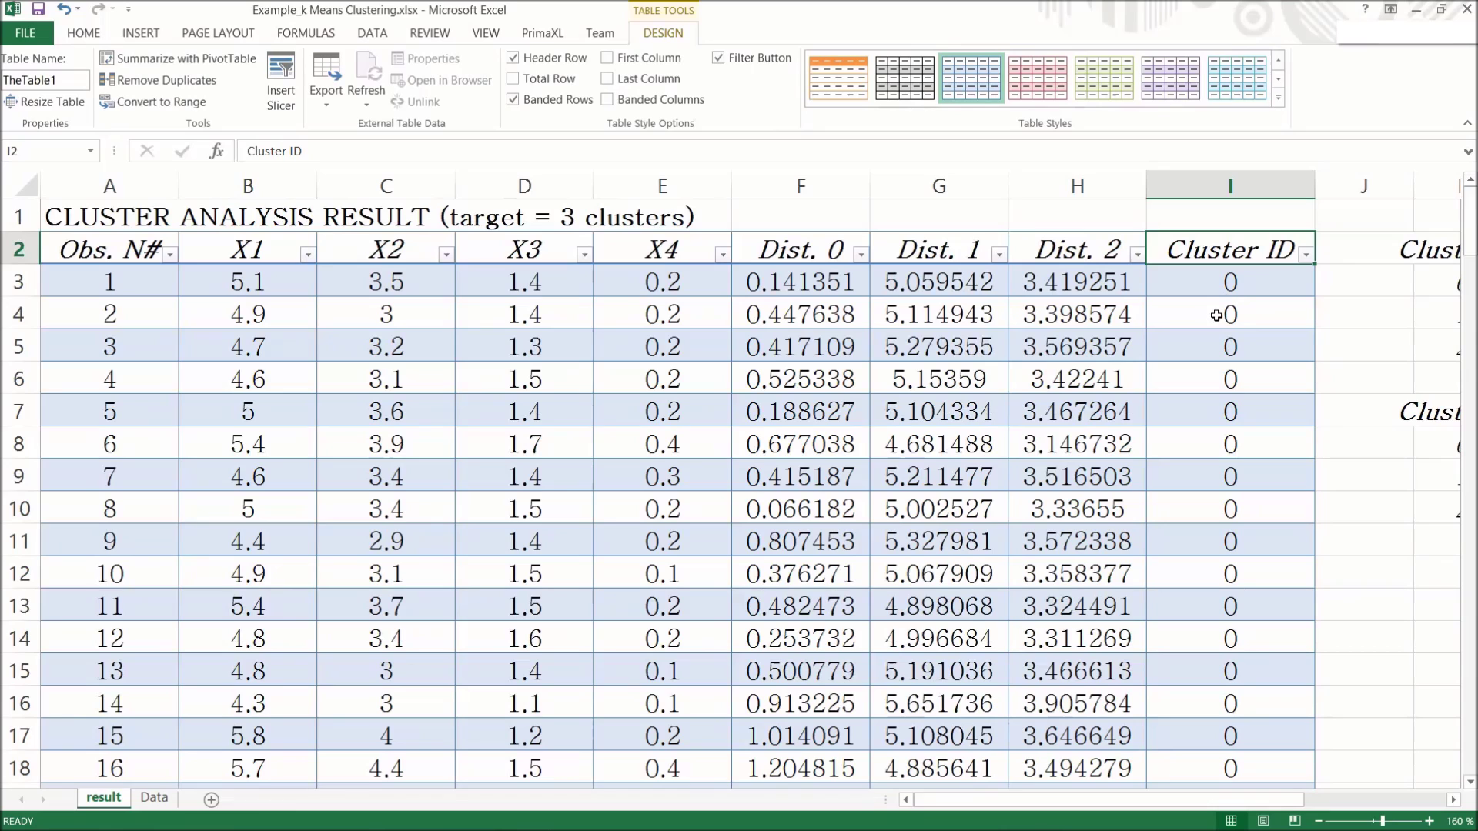
click(1196, 294)
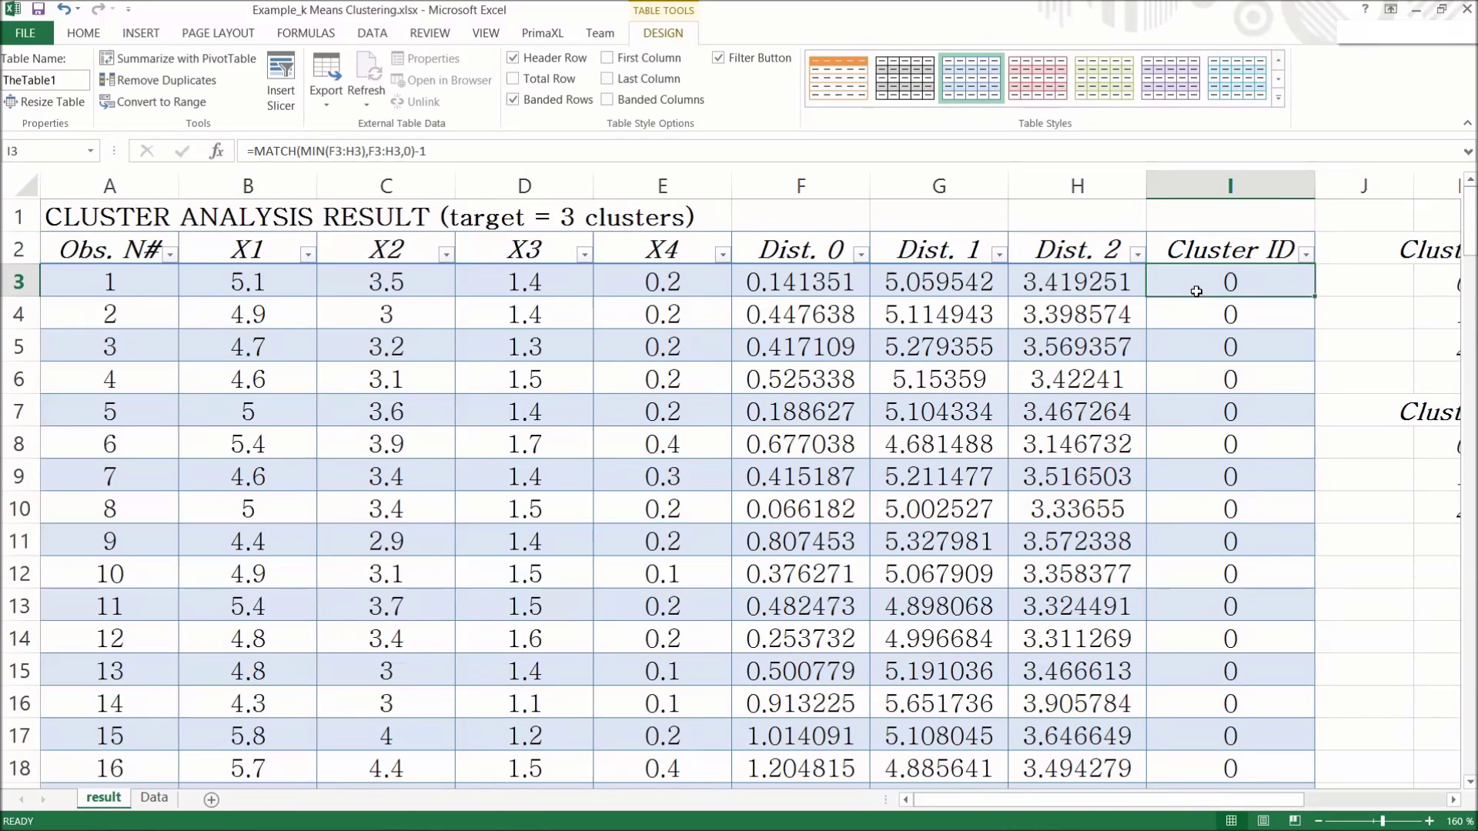
click(804, 283)
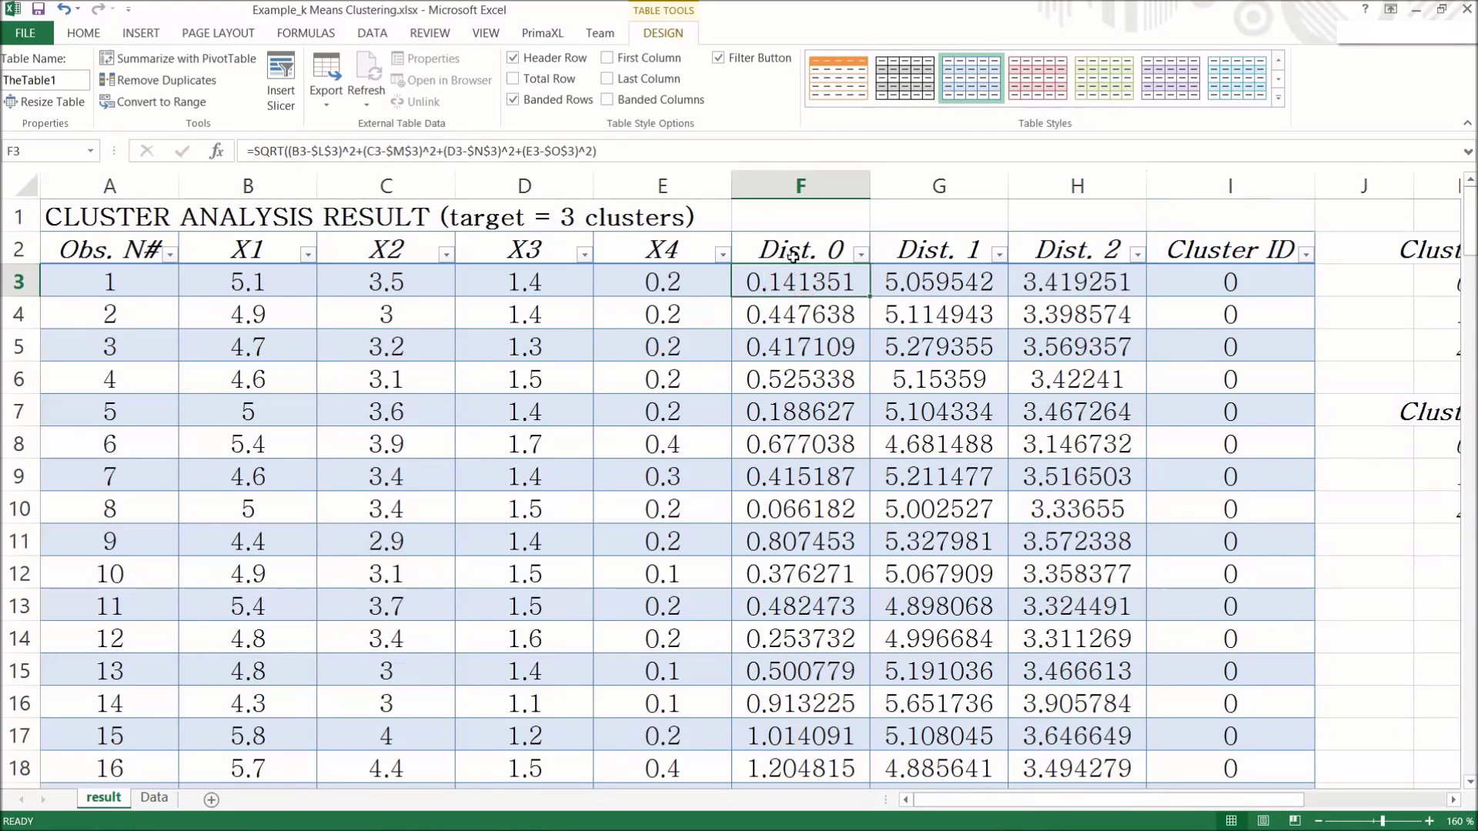
click(1208, 287)
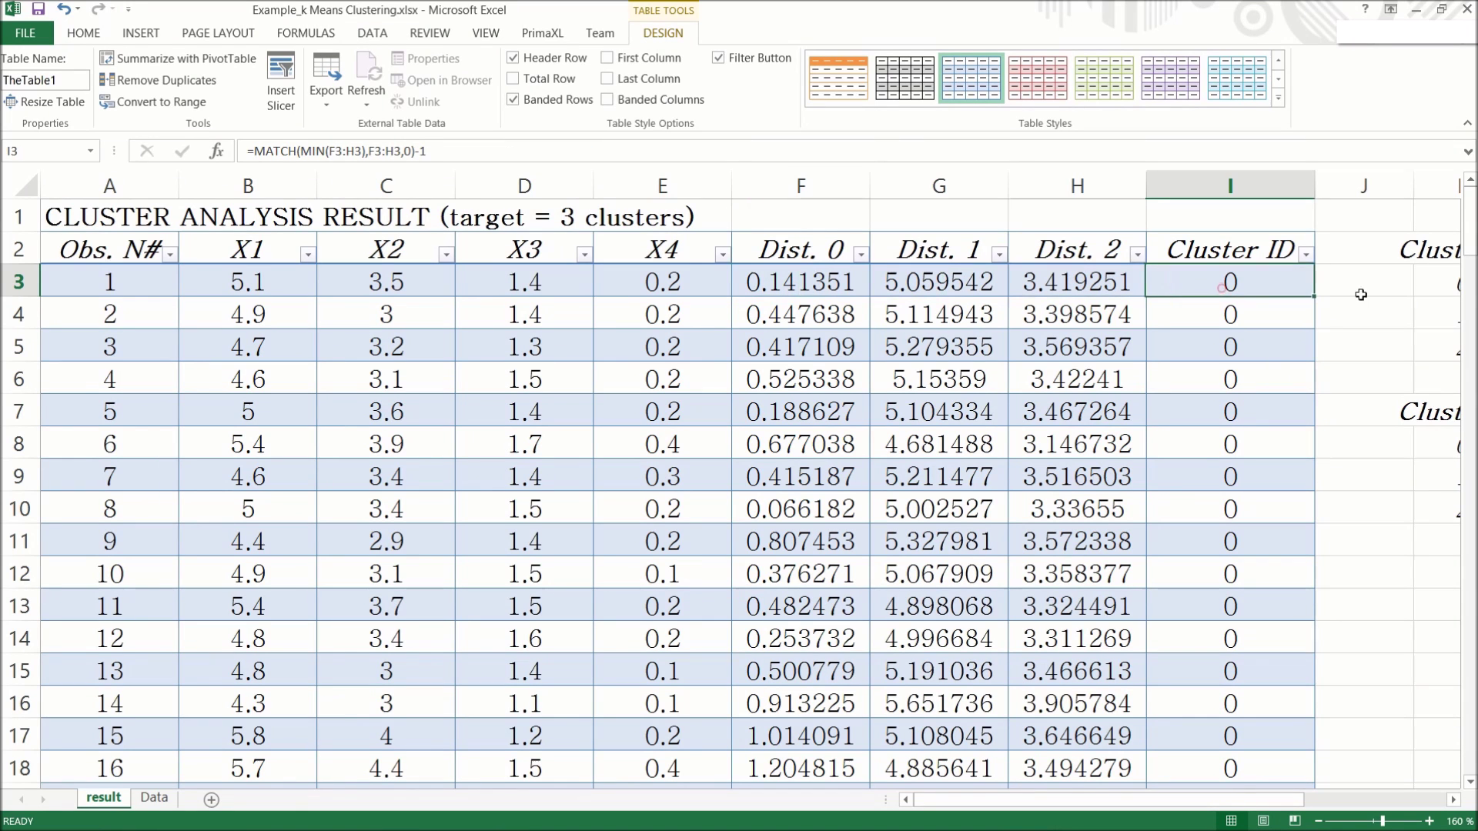
Step: Check the distance and cluster assignment formulas in rows 53 and 55
click(1470, 427)
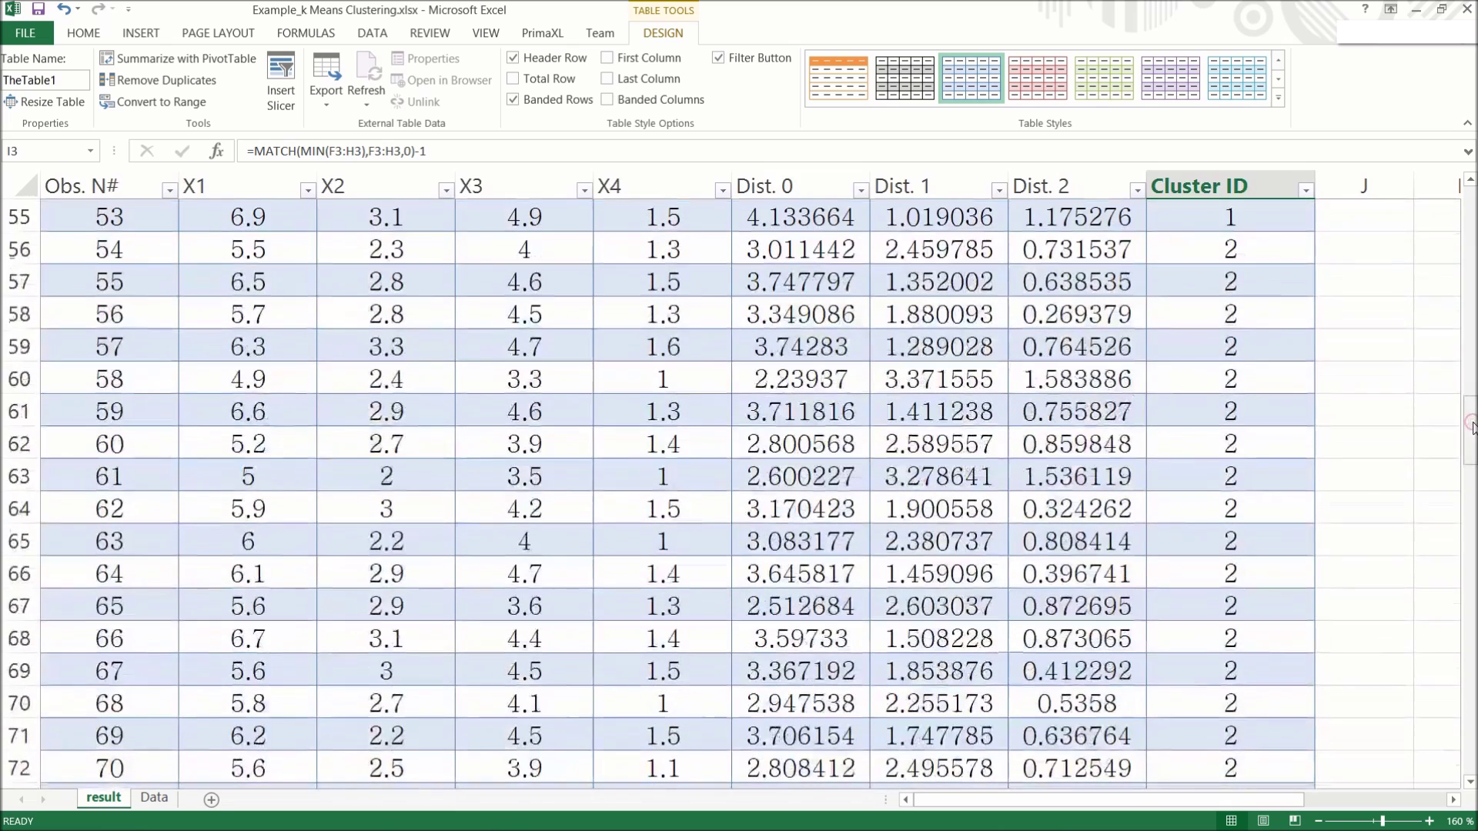
scroll(1035, 271, up, 2)
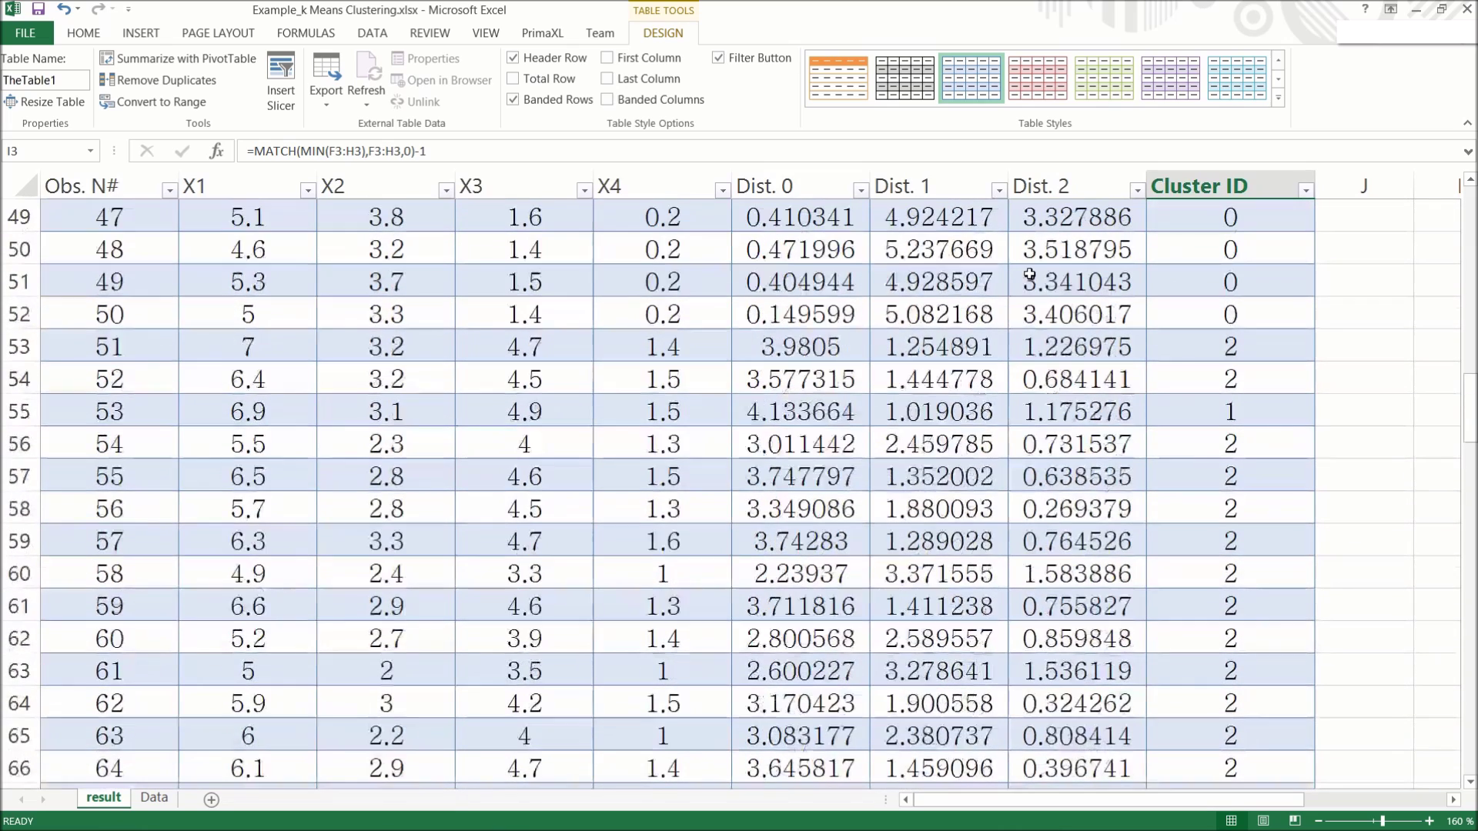
click(968, 351)
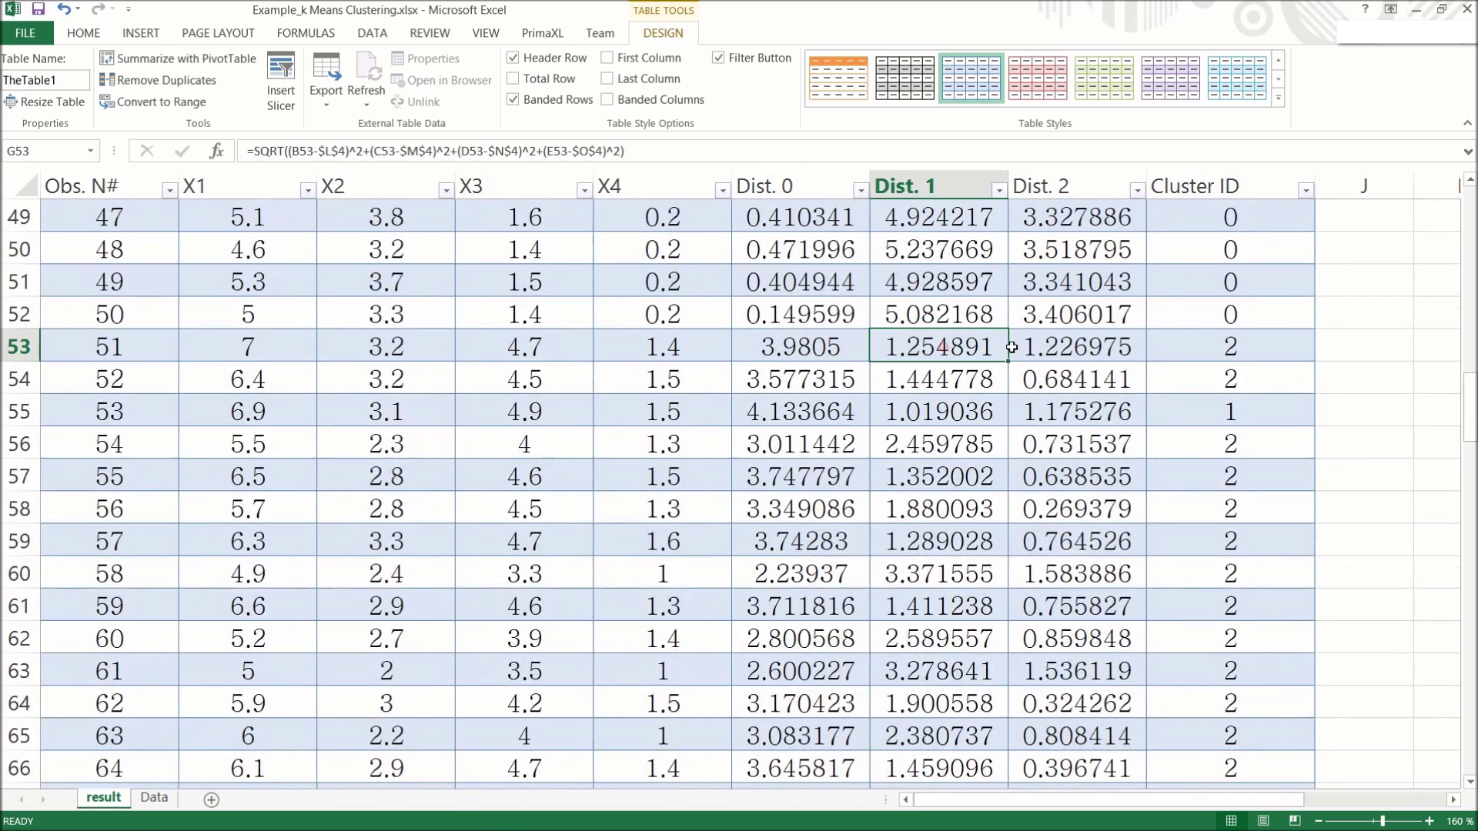
click(1078, 348)
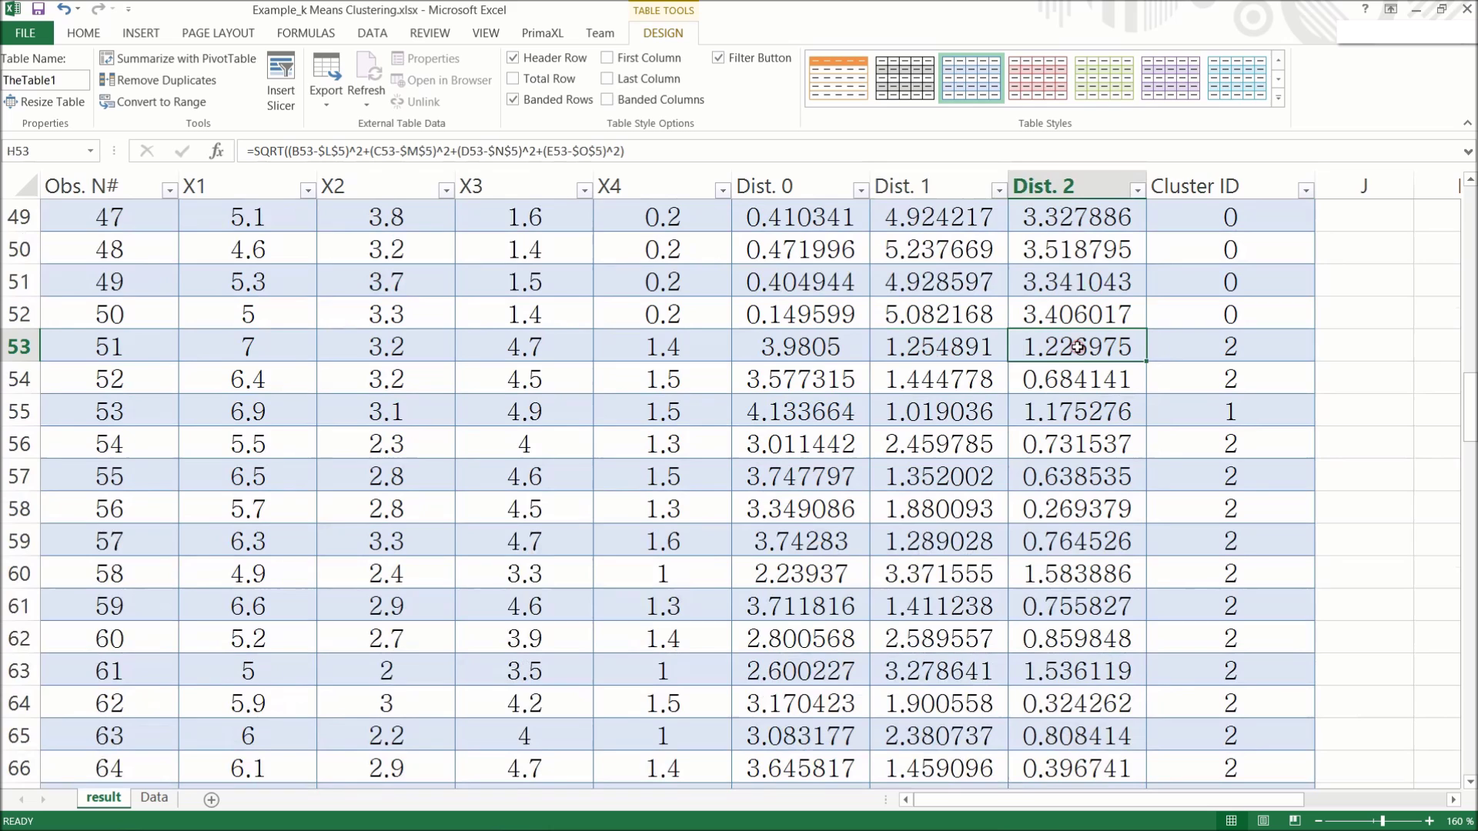
click(1245, 354)
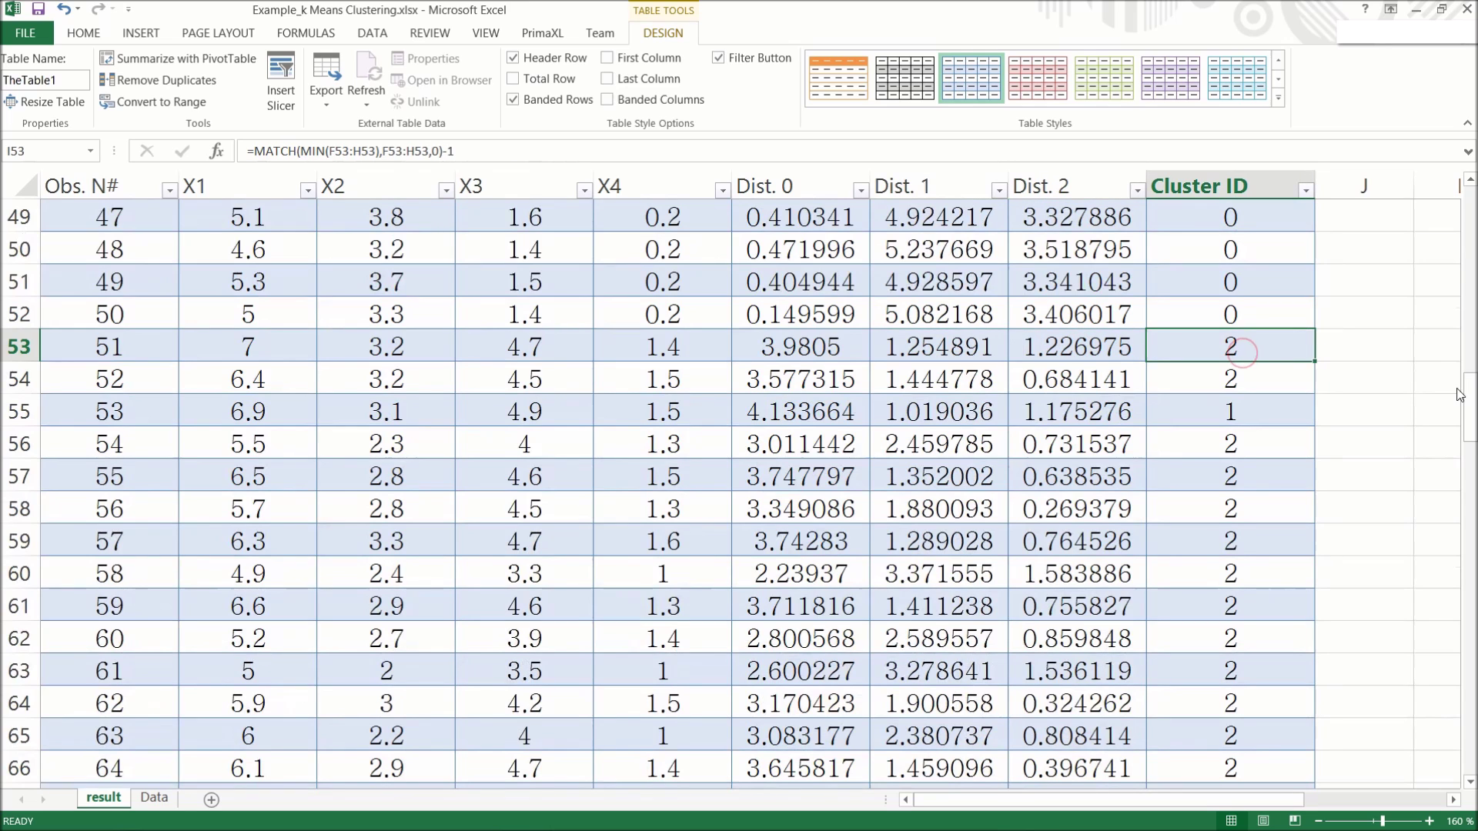
click(930, 414)
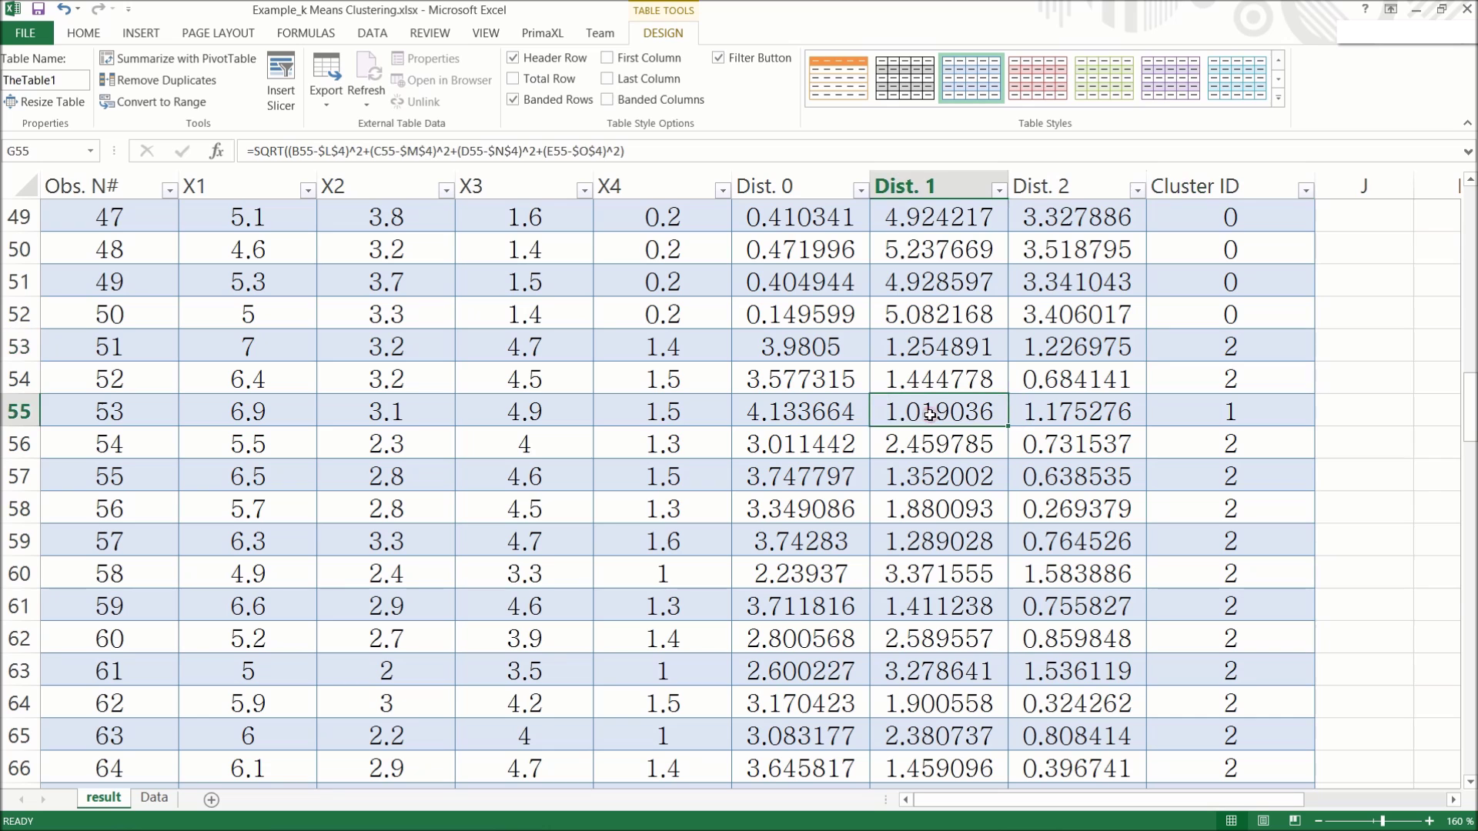
click(1205, 415)
drag(1467, 408, 1466, 197)
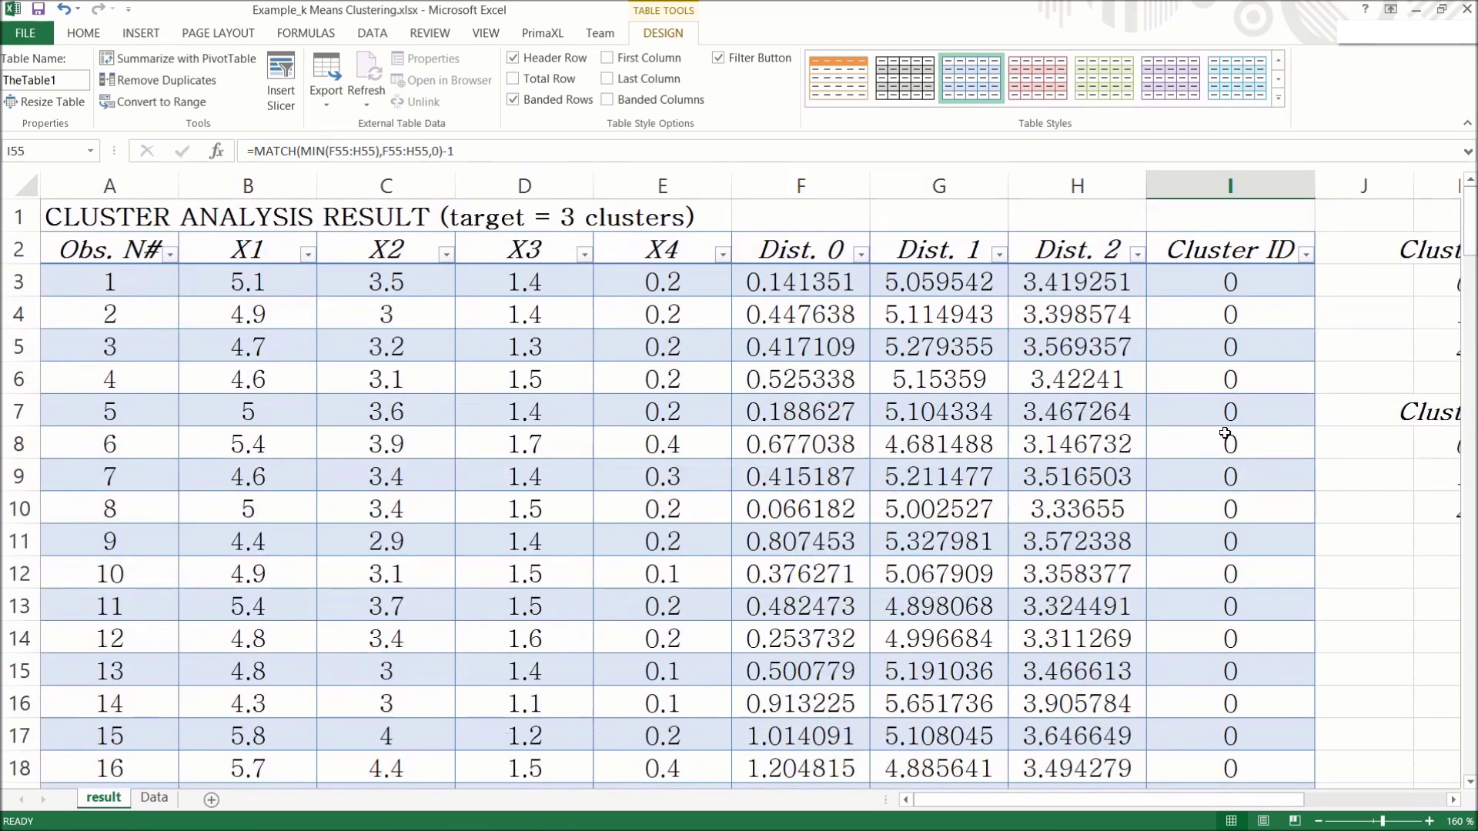
Step: Widen columns K and L so Cluster ID and 5.901613 show fully, then select L3:O5
click(1360, 798)
drag(1193, 794, 1132, 800)
click(1041, 497)
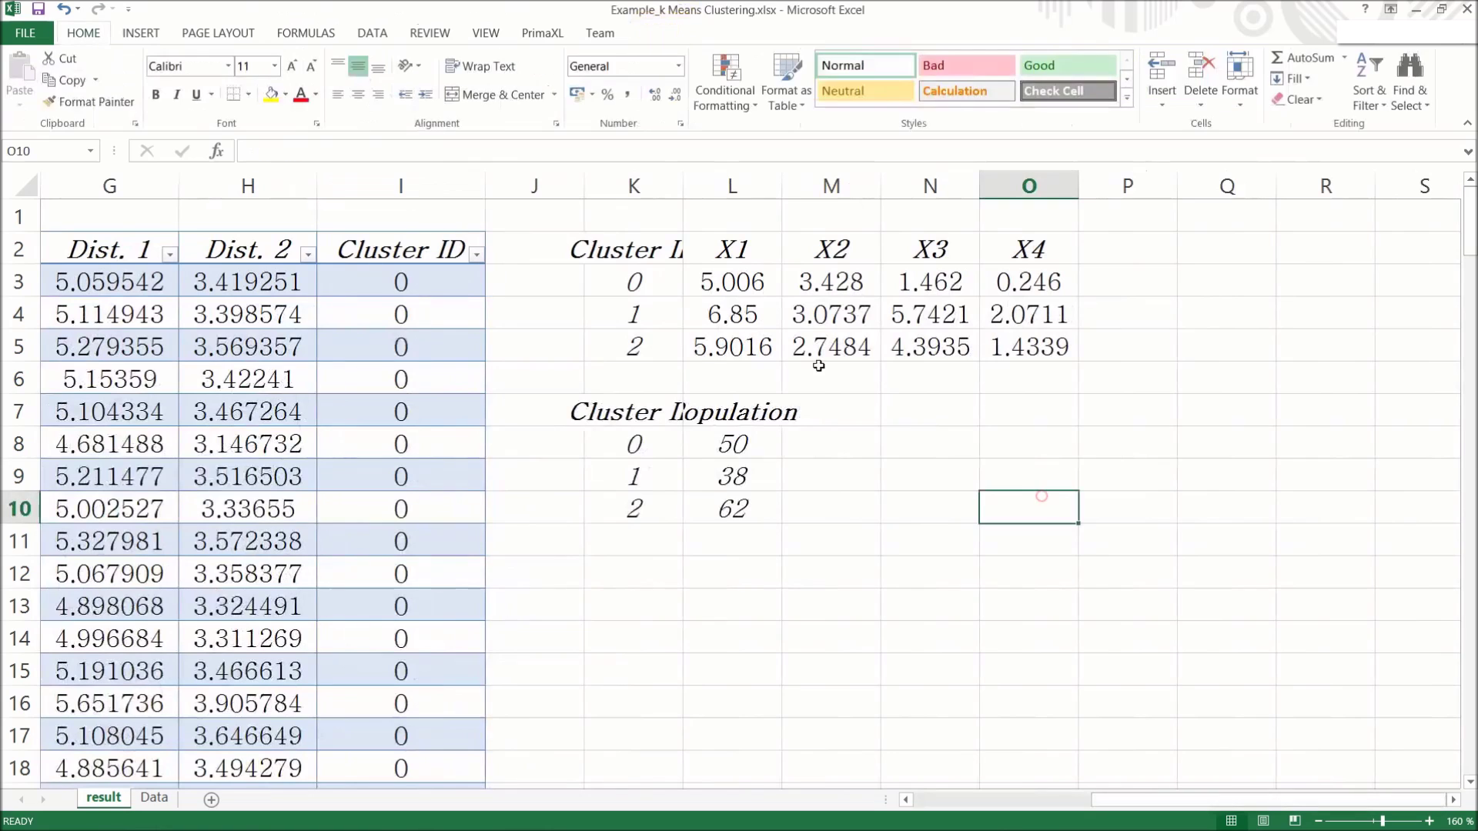
drag(683, 185, 705, 184)
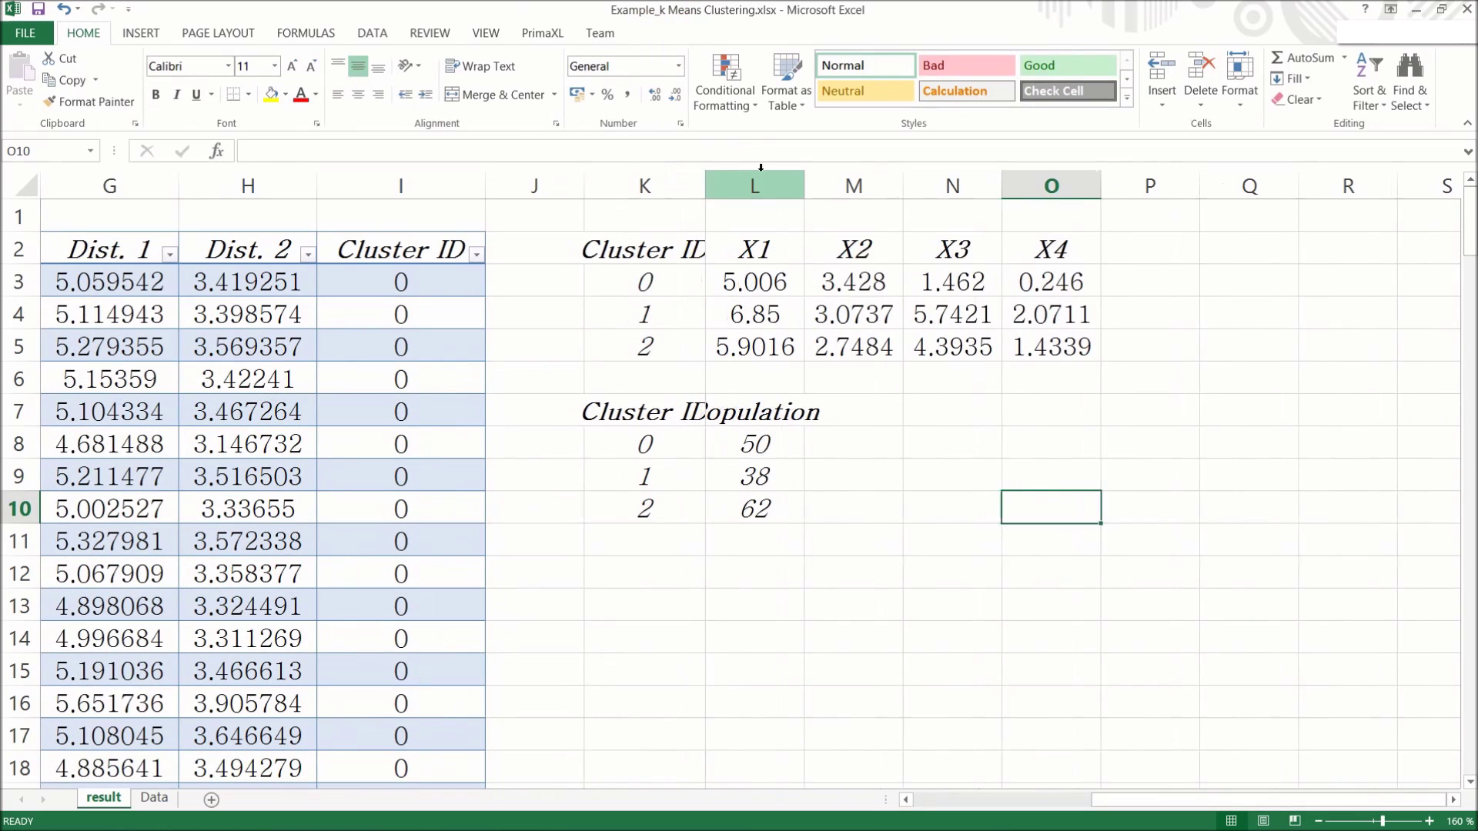
drag(806, 183, 839, 184)
click(754, 176)
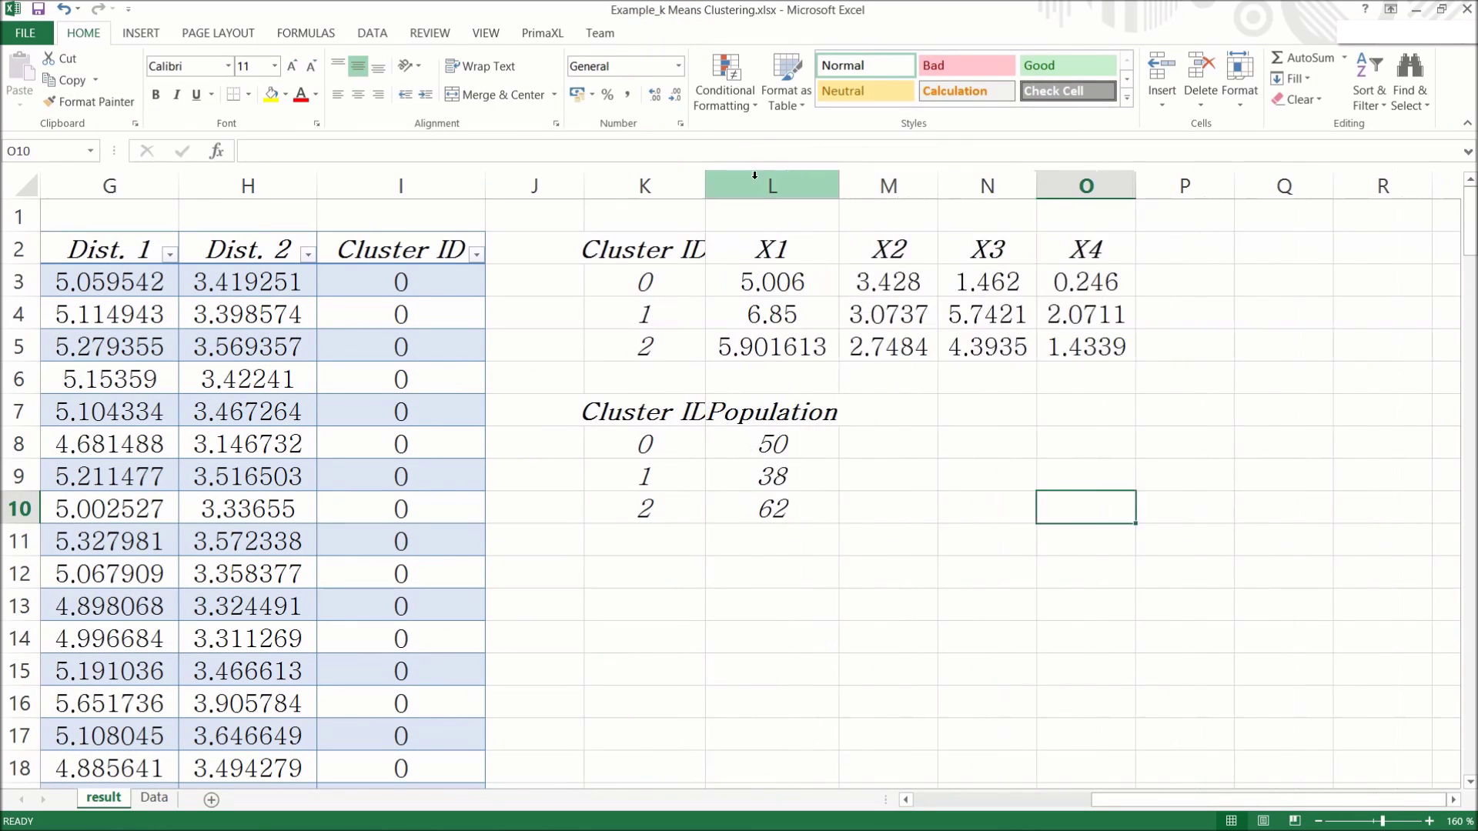
drag(705, 184, 751, 185)
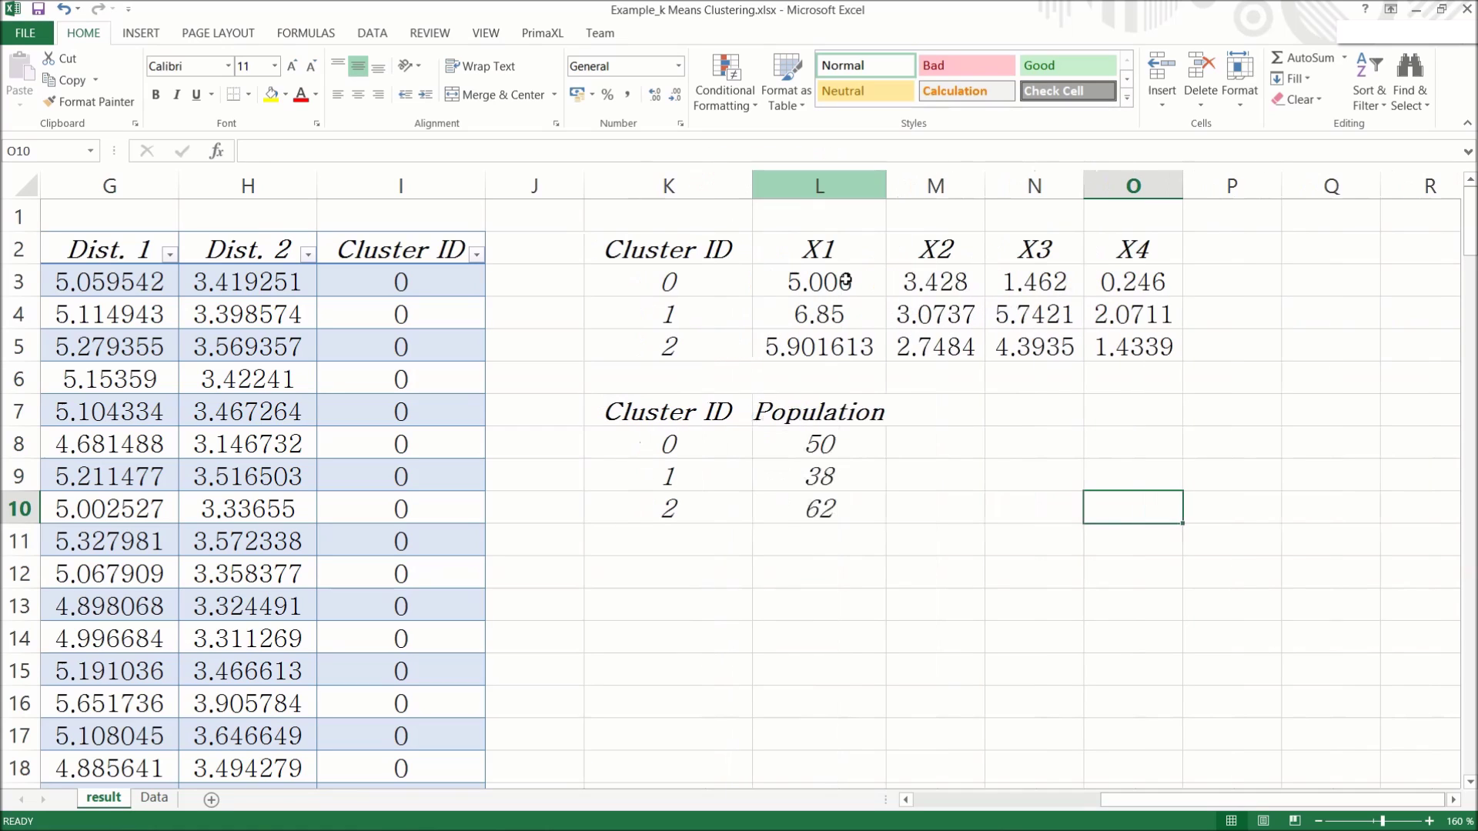
click(989, 440)
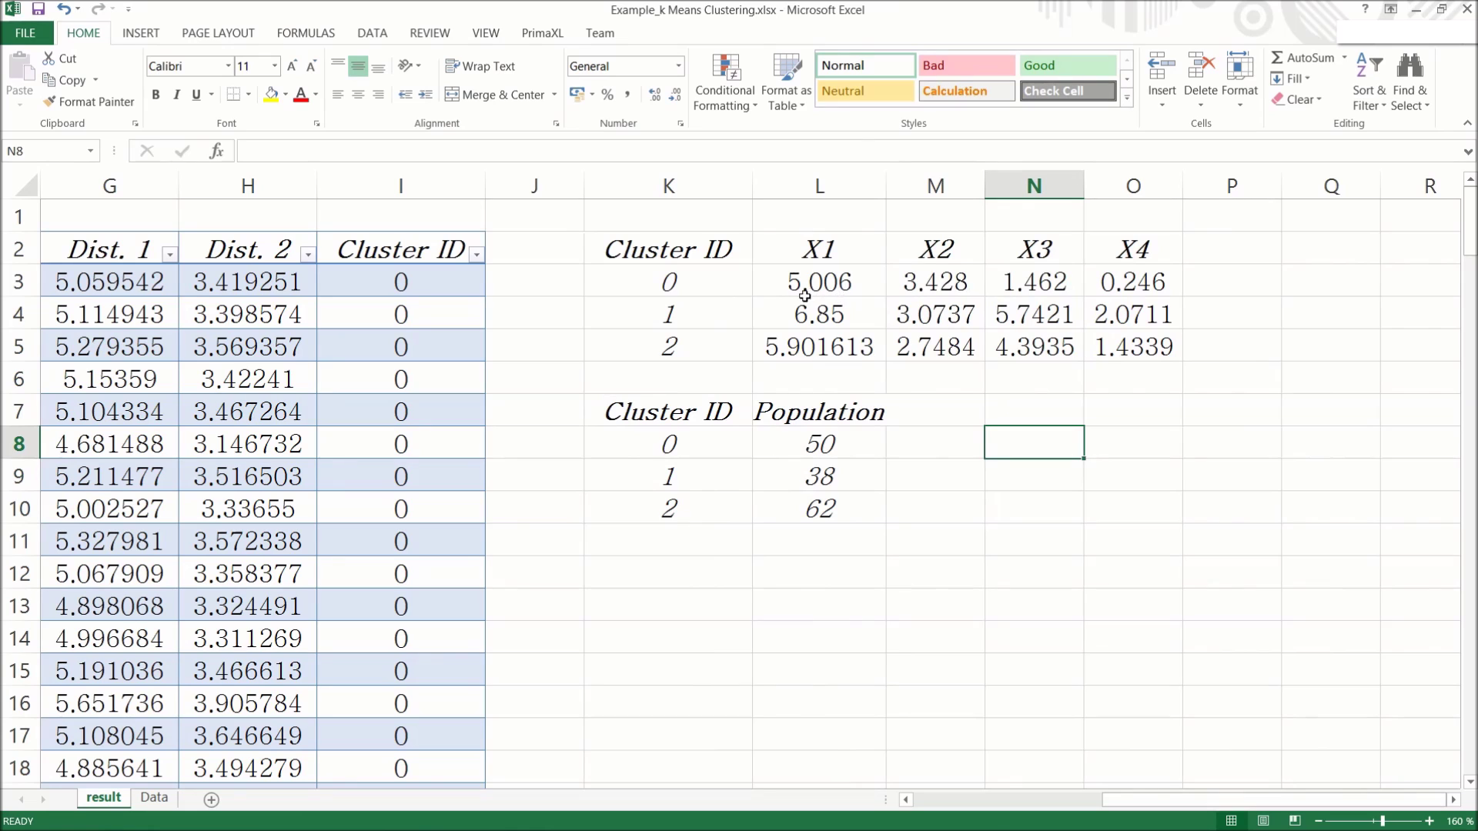
drag(818, 283, 1111, 340)
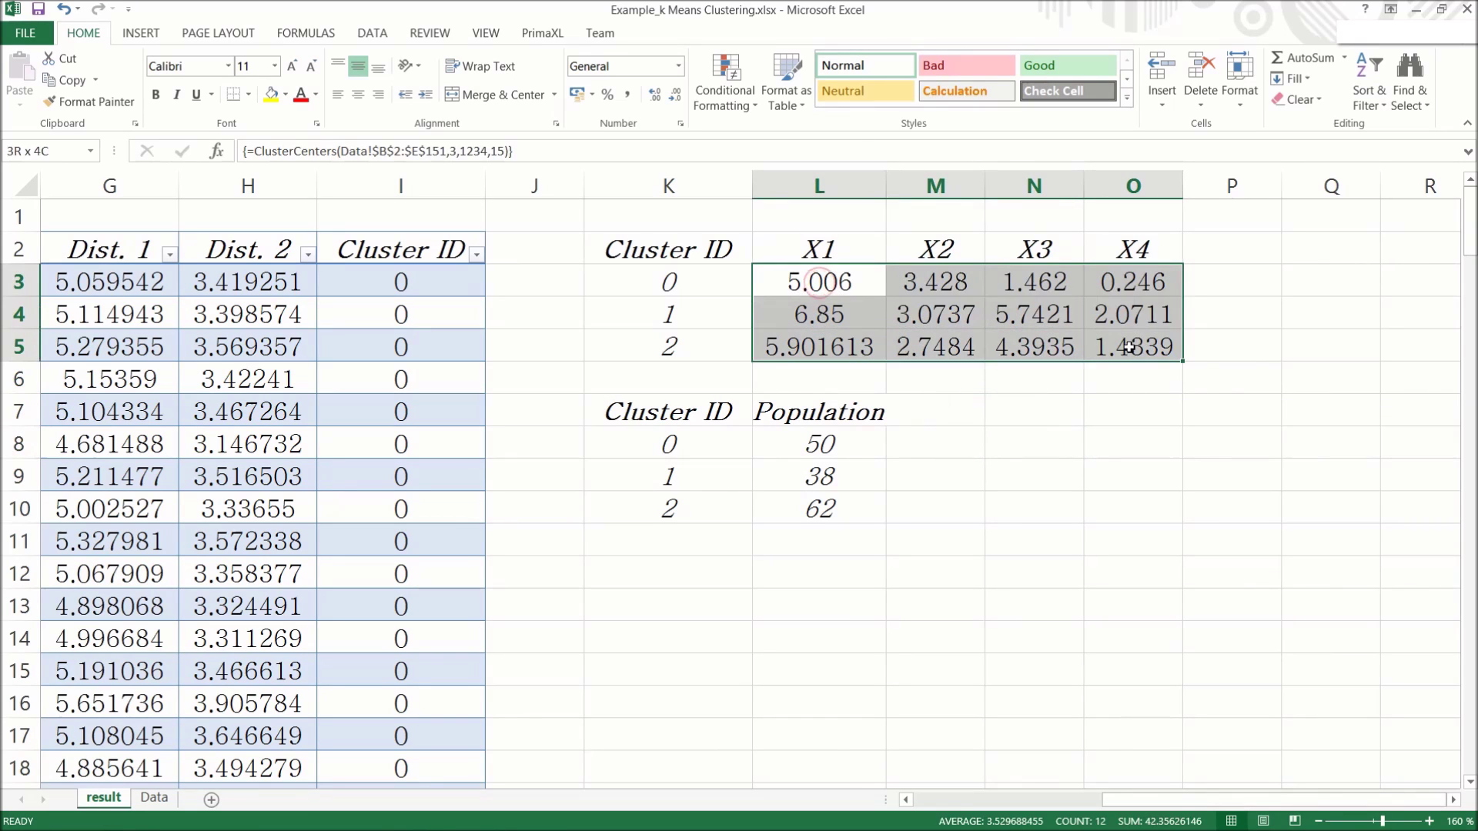
Step: Format the centroid values L3:O5 as Number with 2 decimal places
right_click(1115, 338)
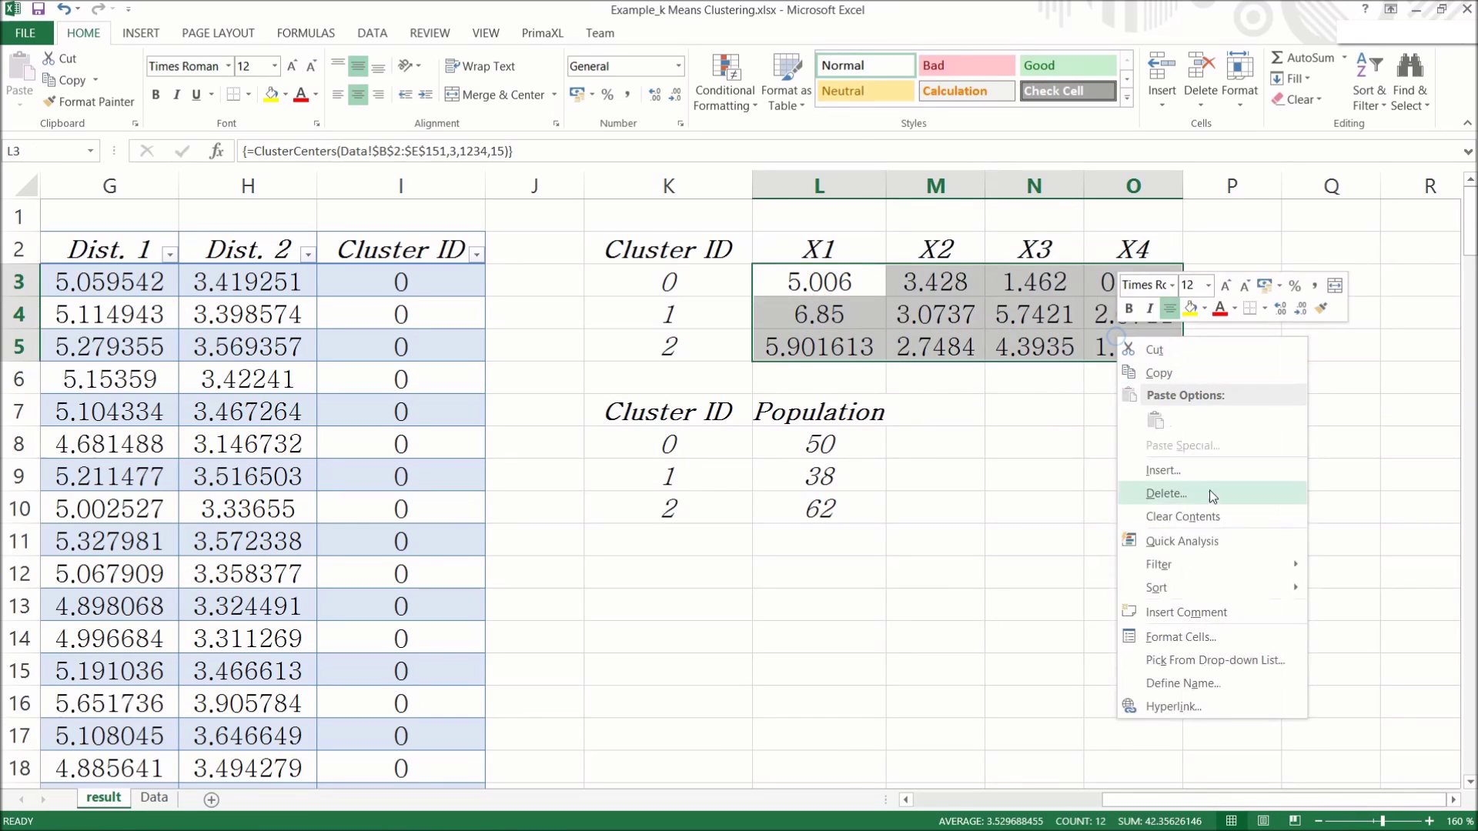
click(1194, 635)
click(980, 470)
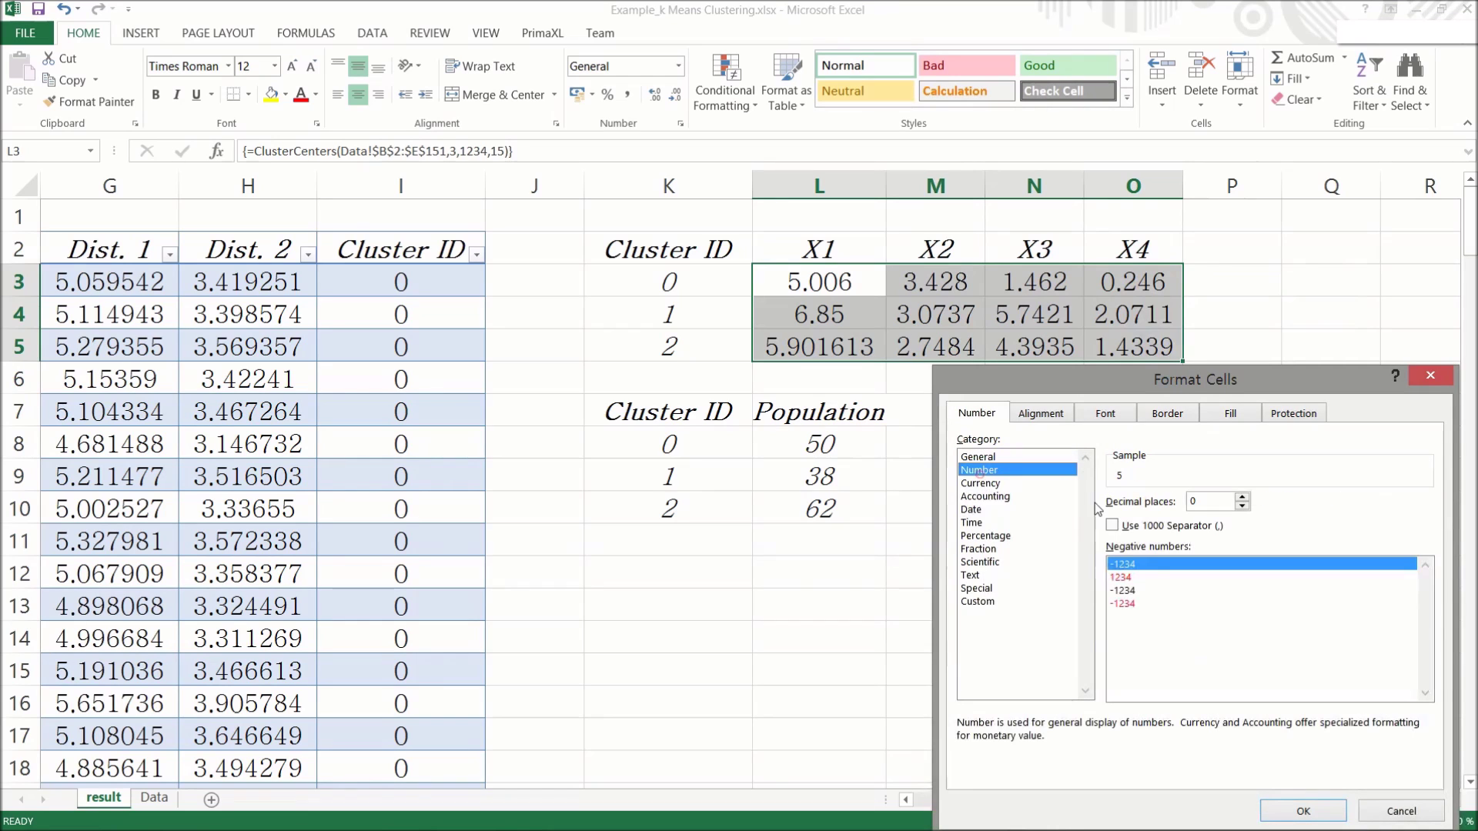
click(1140, 590)
click(1241, 496)
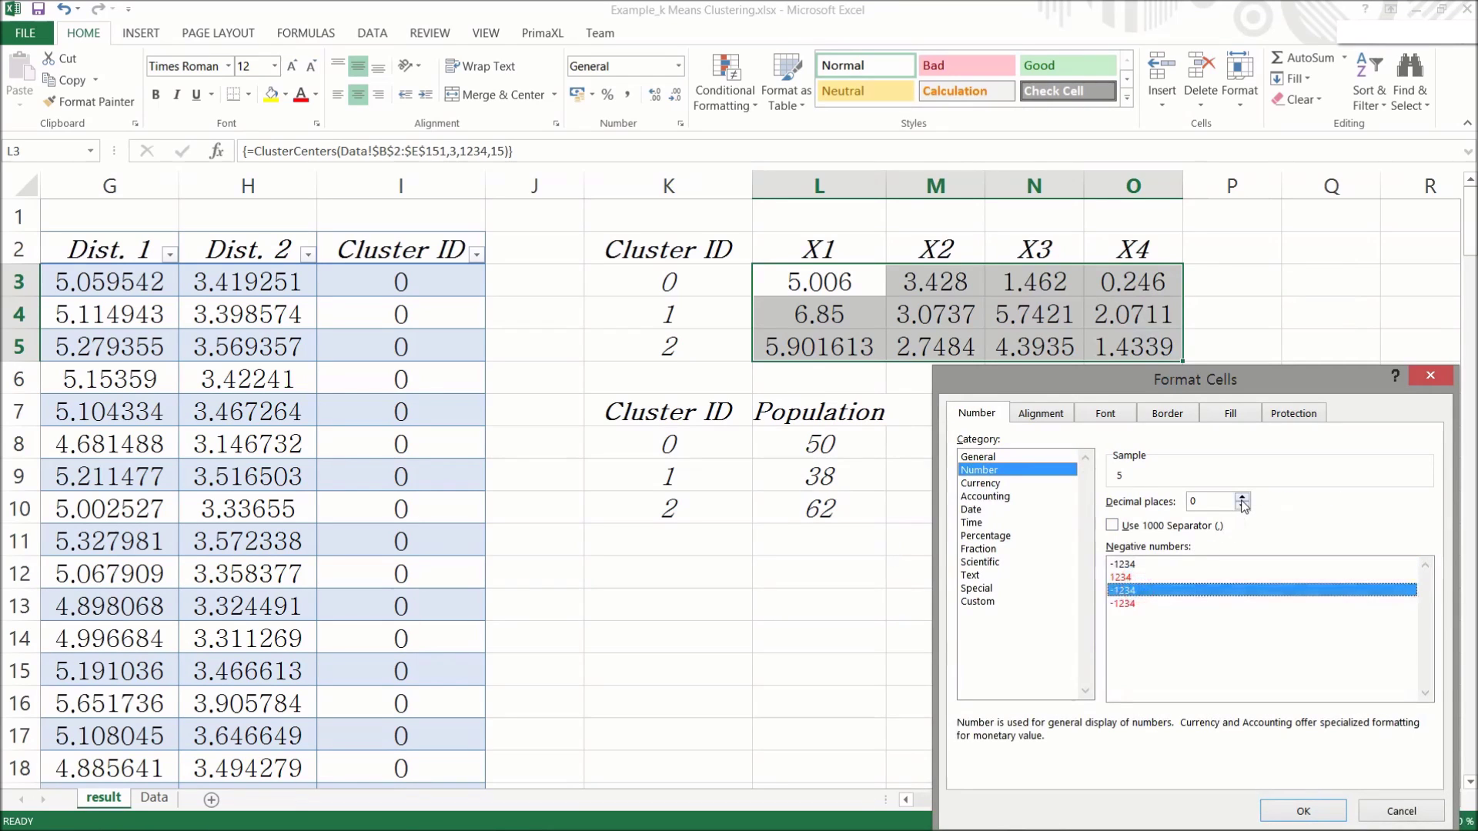
click(1242, 496)
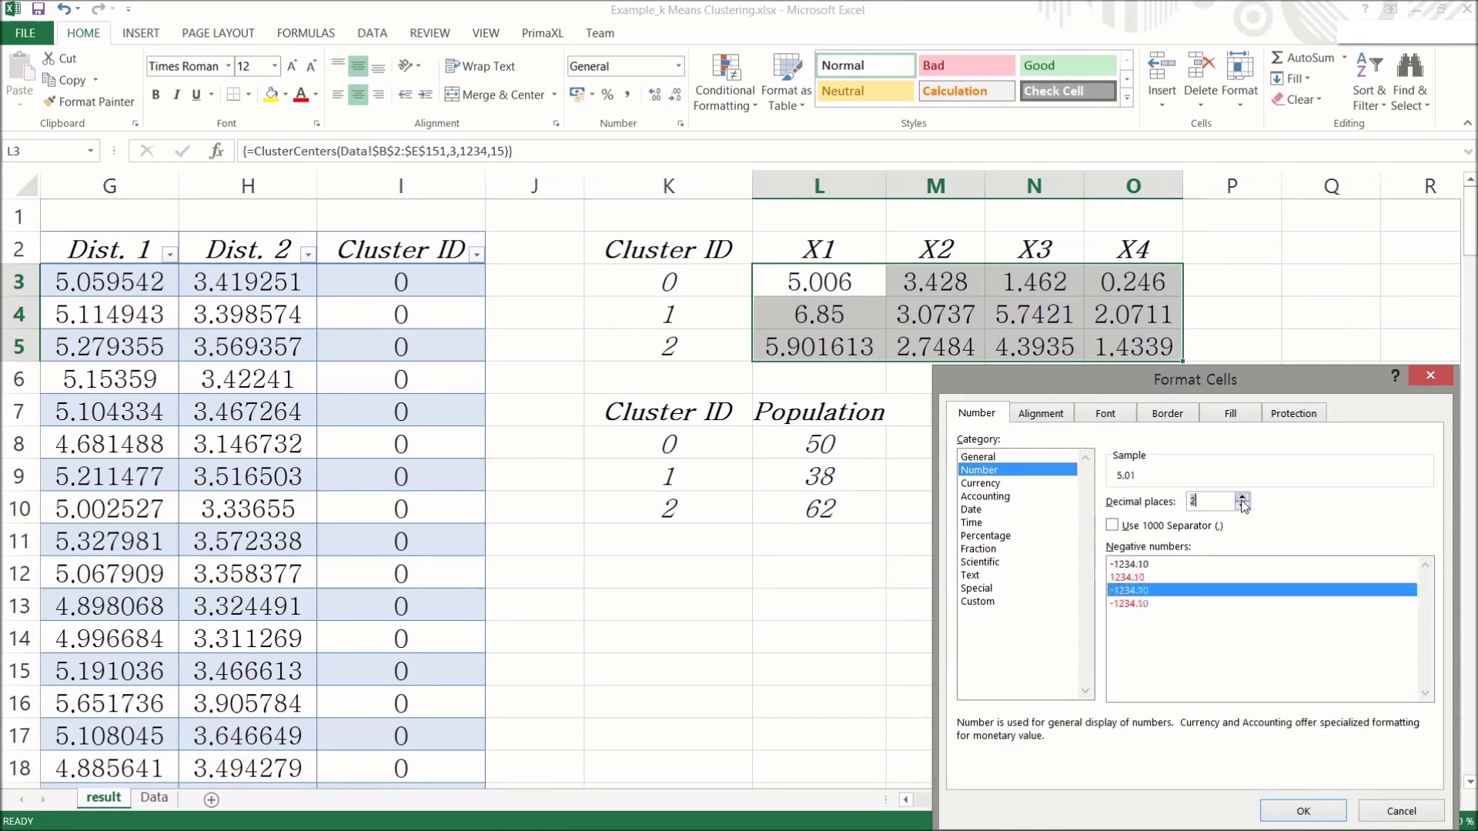
click(1303, 811)
click(1250, 579)
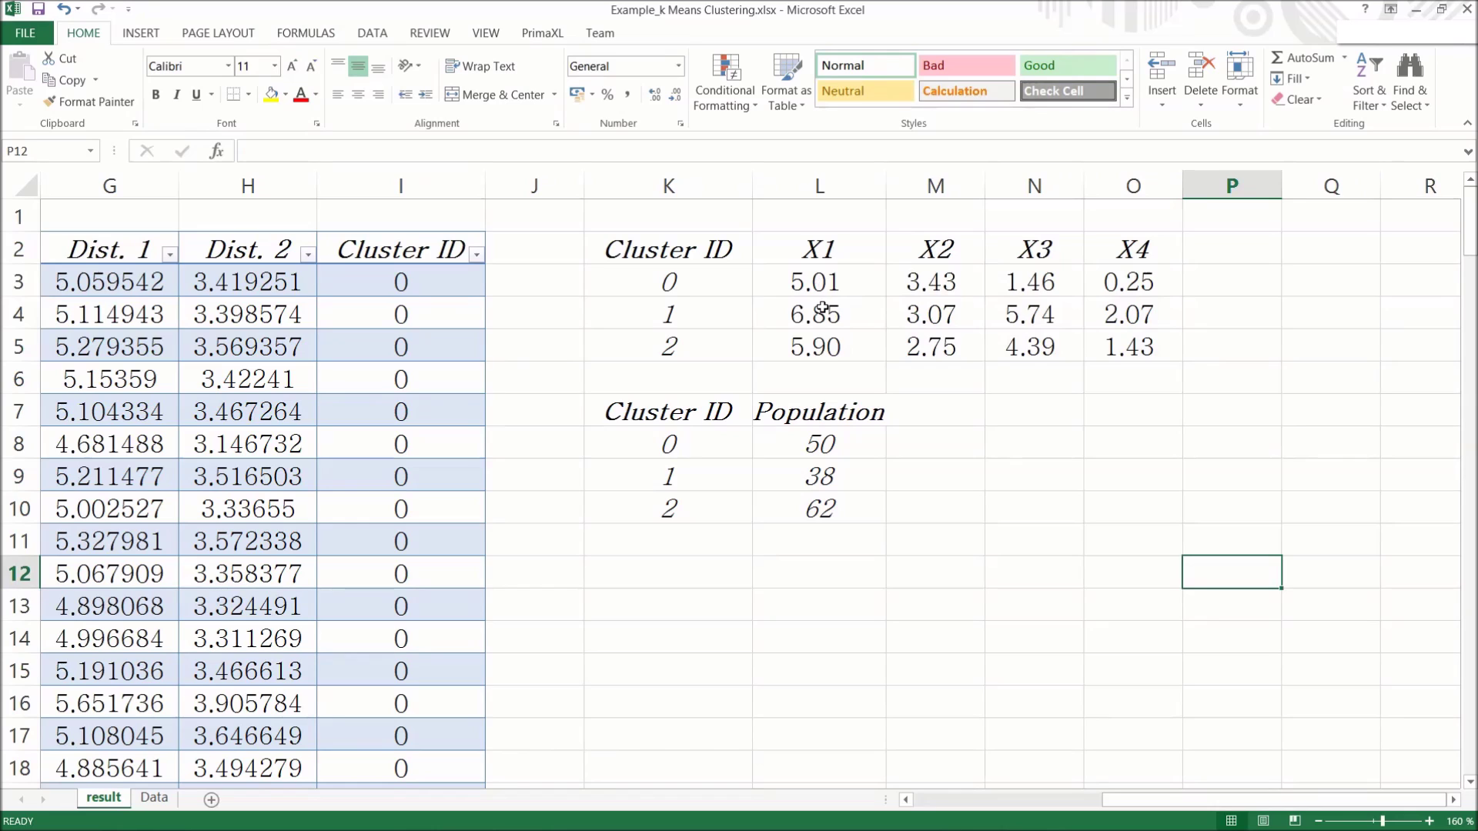
click(1078, 547)
click(695, 448)
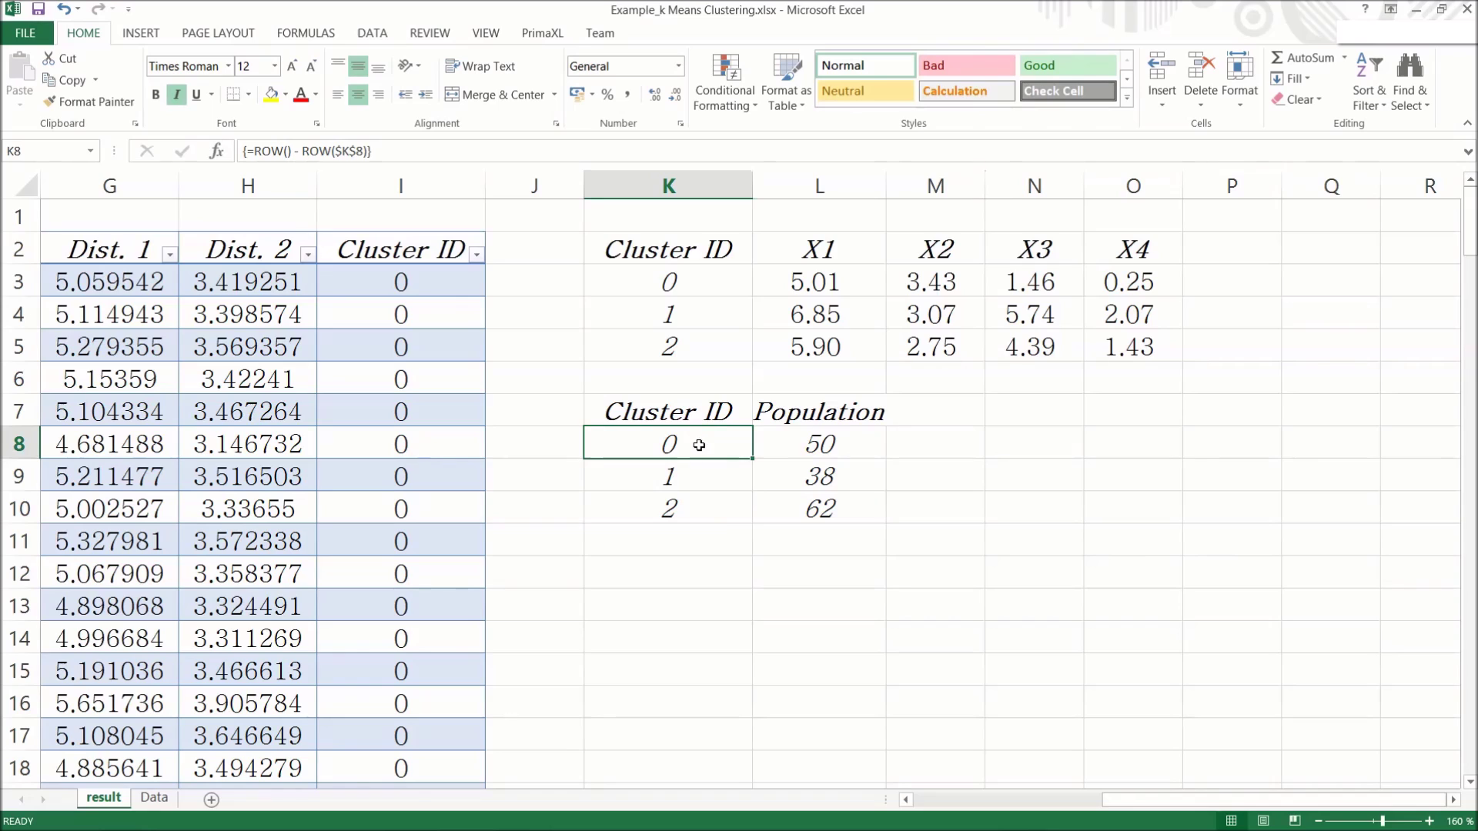
click(820, 445)
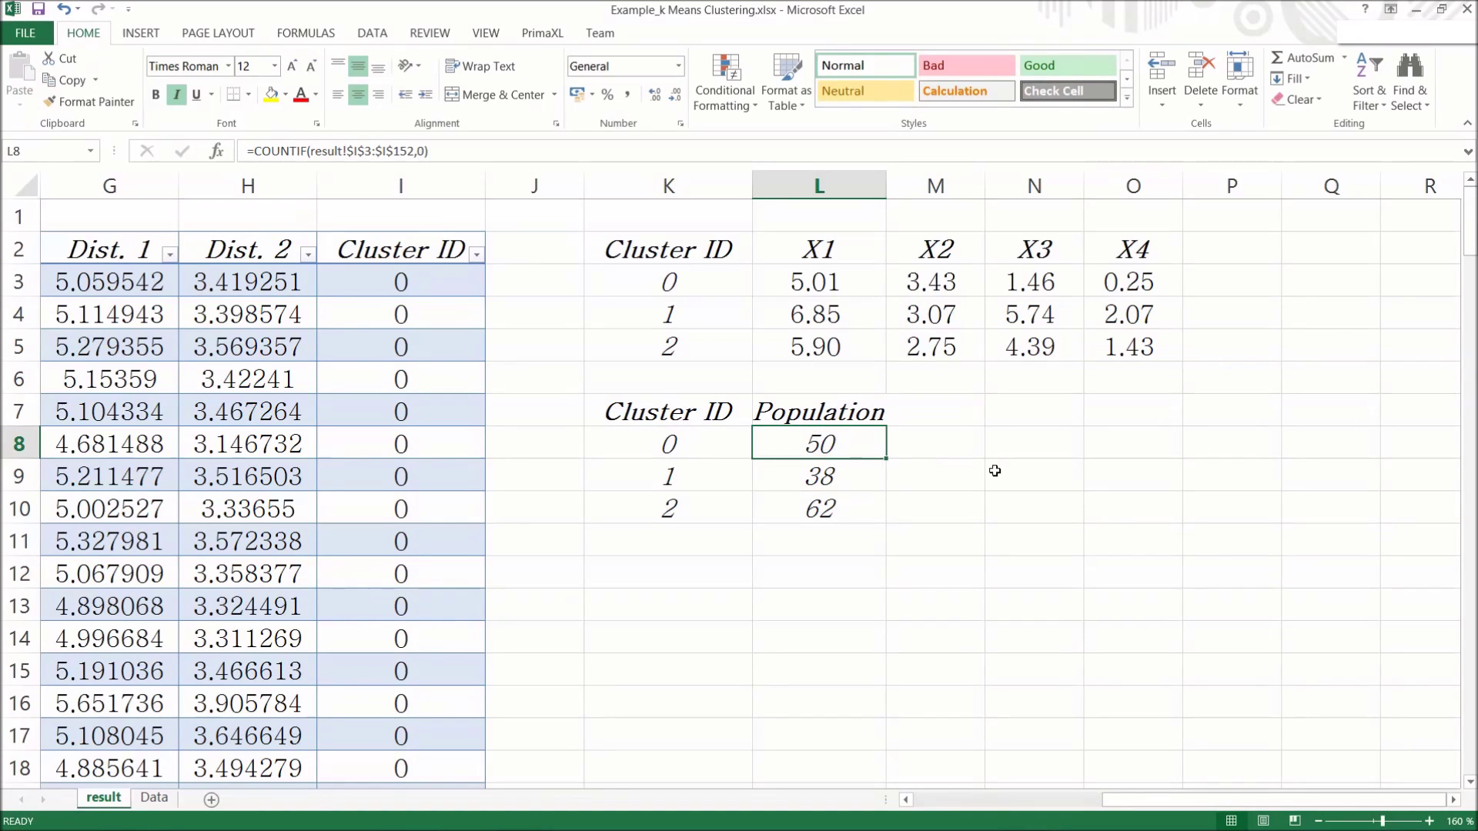
key(Down)
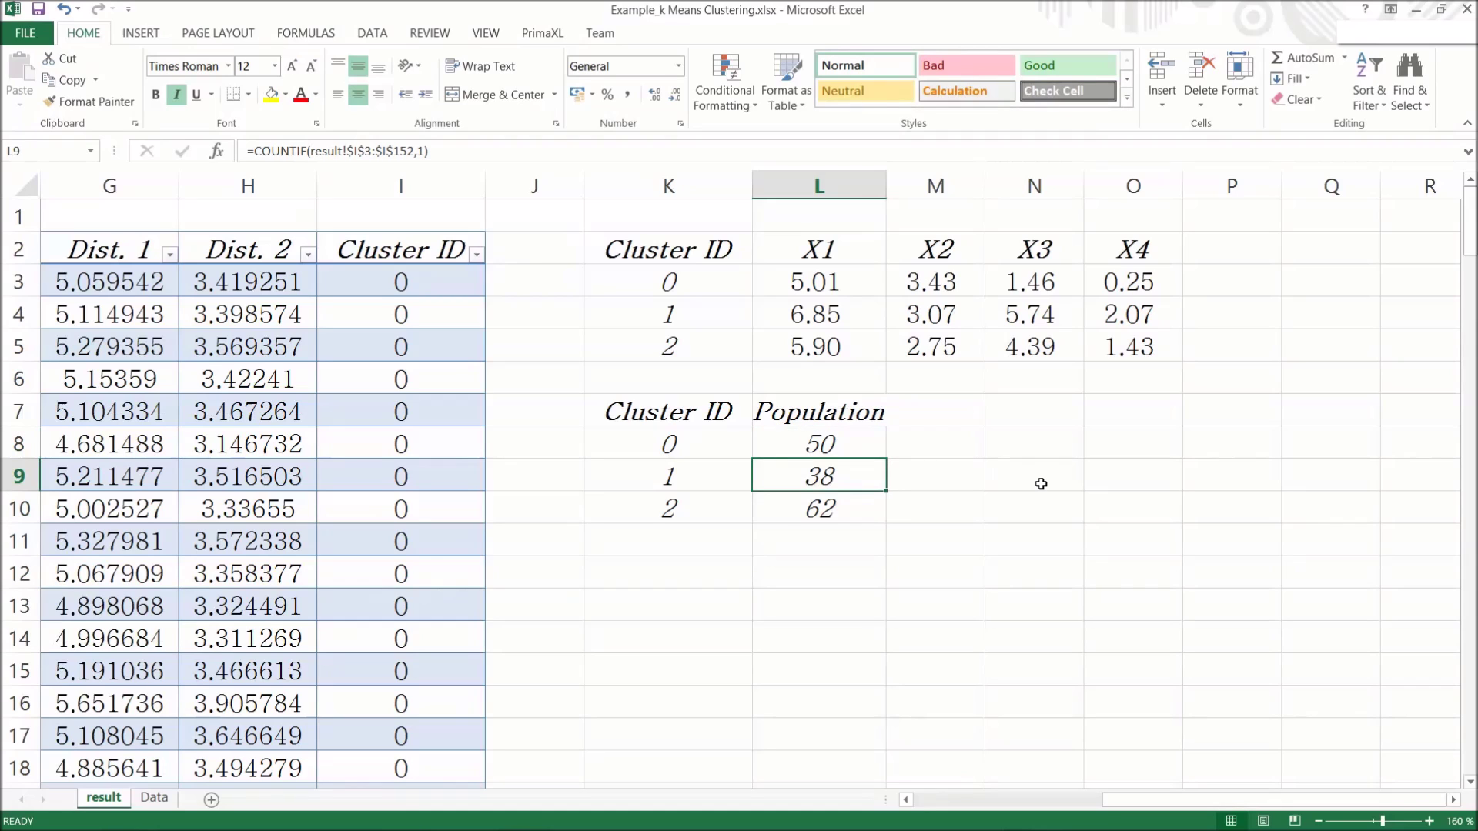
key(Down)
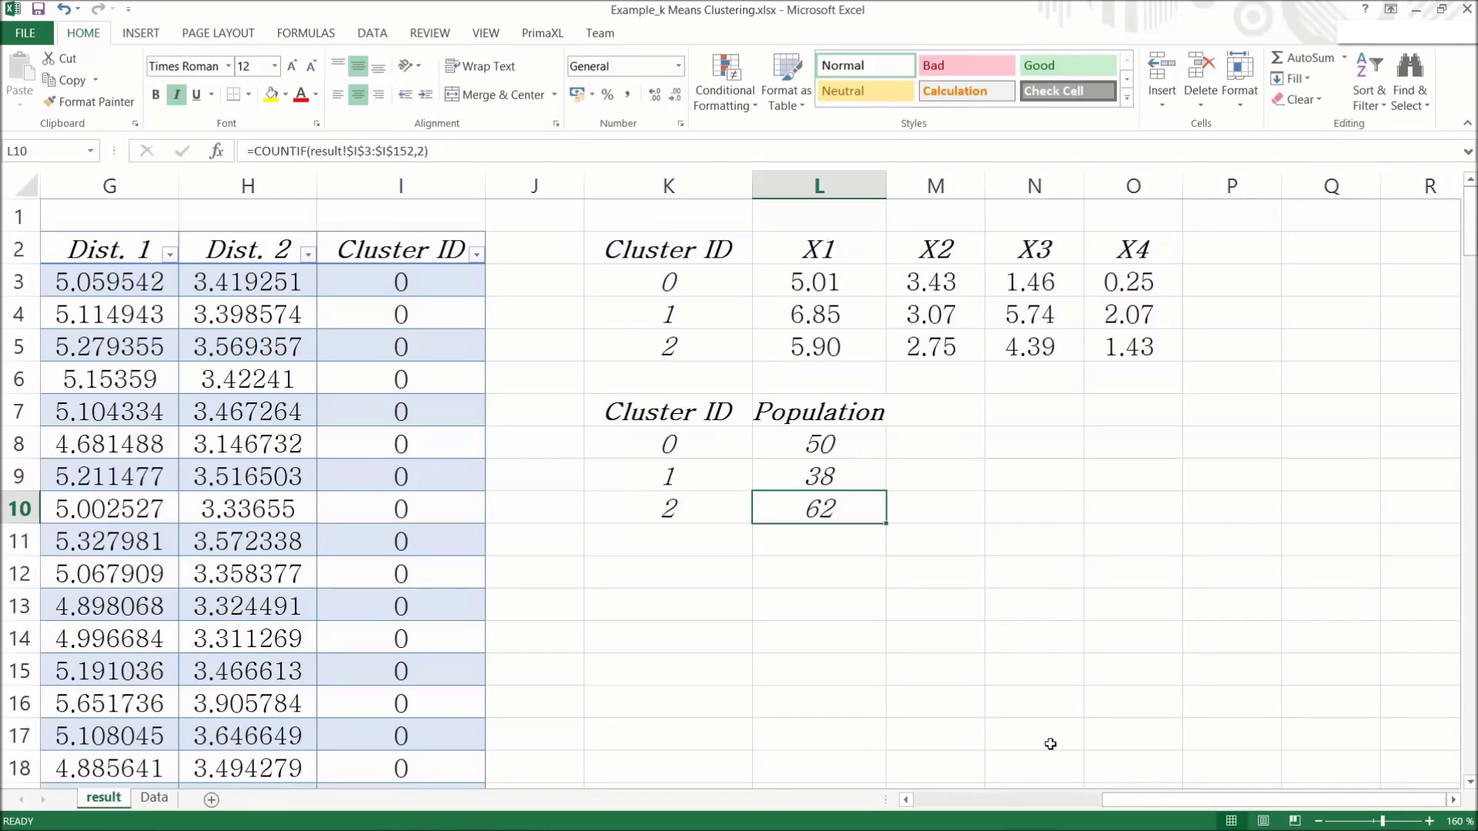
click(976, 798)
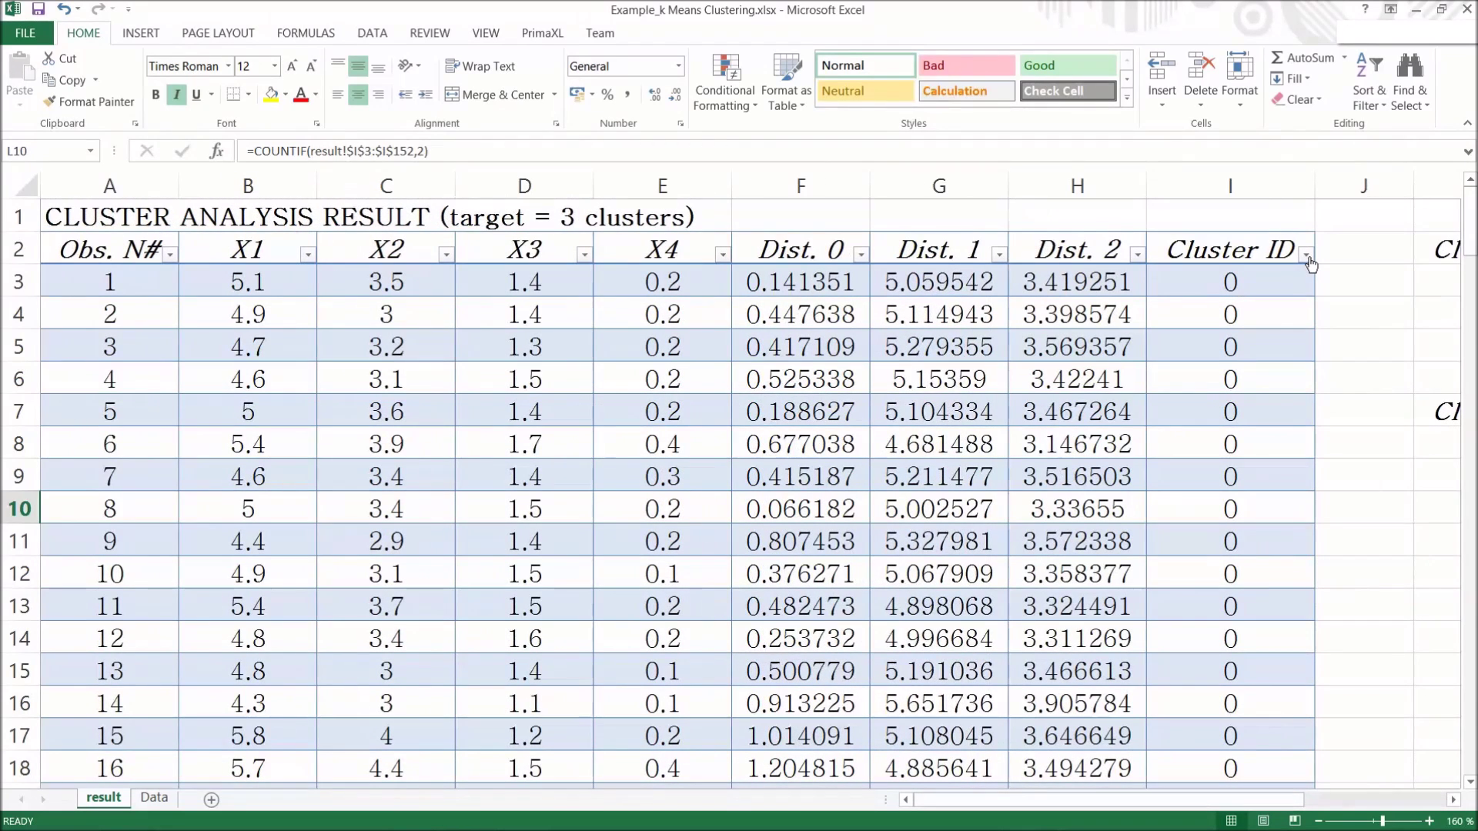
Step: Sort the result rows by Cluster ID, smallest to largest, using its filter dropdown
click(1306, 254)
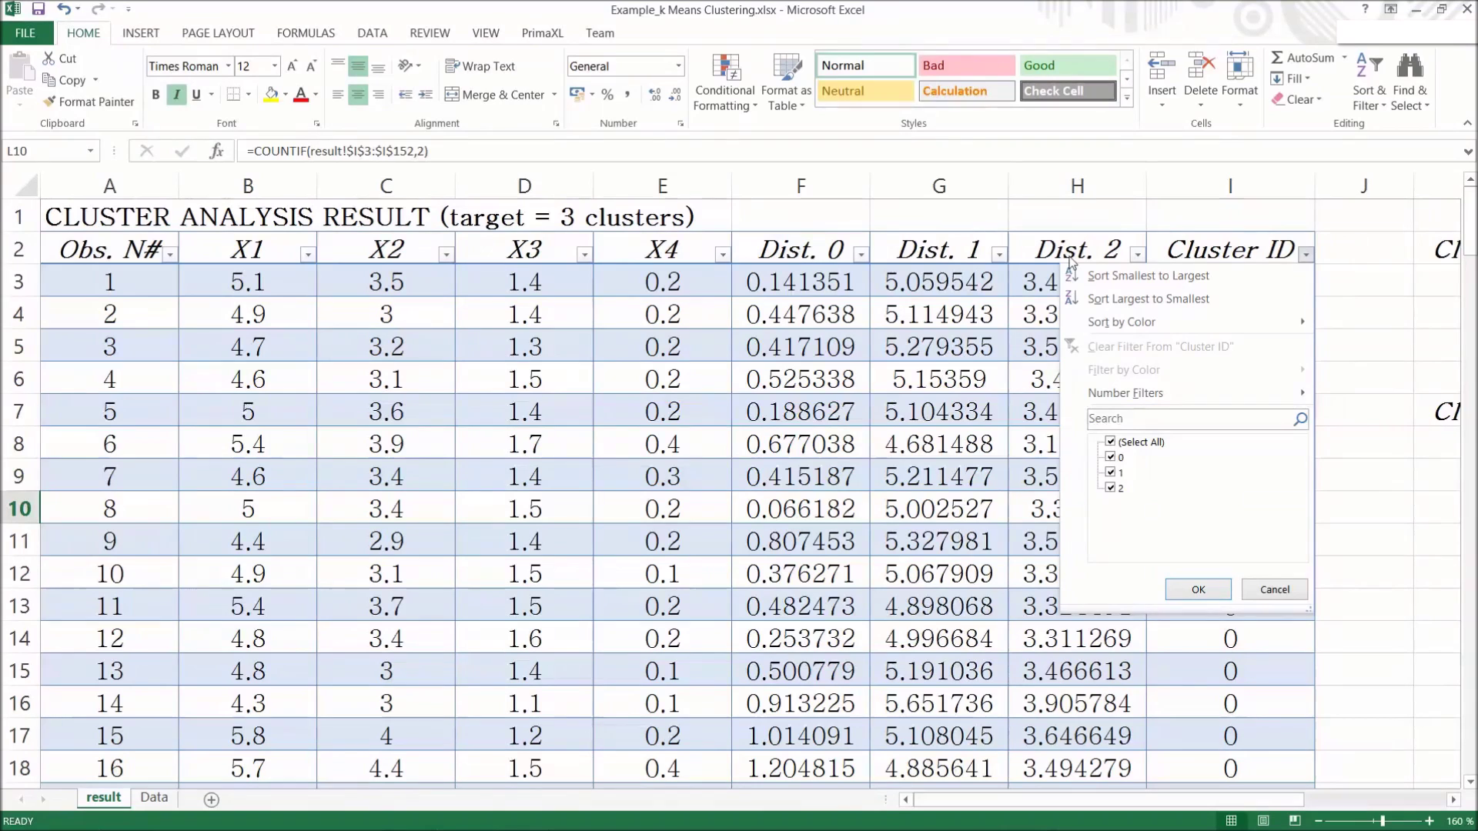
click(998, 261)
click(998, 261)
click(998, 258)
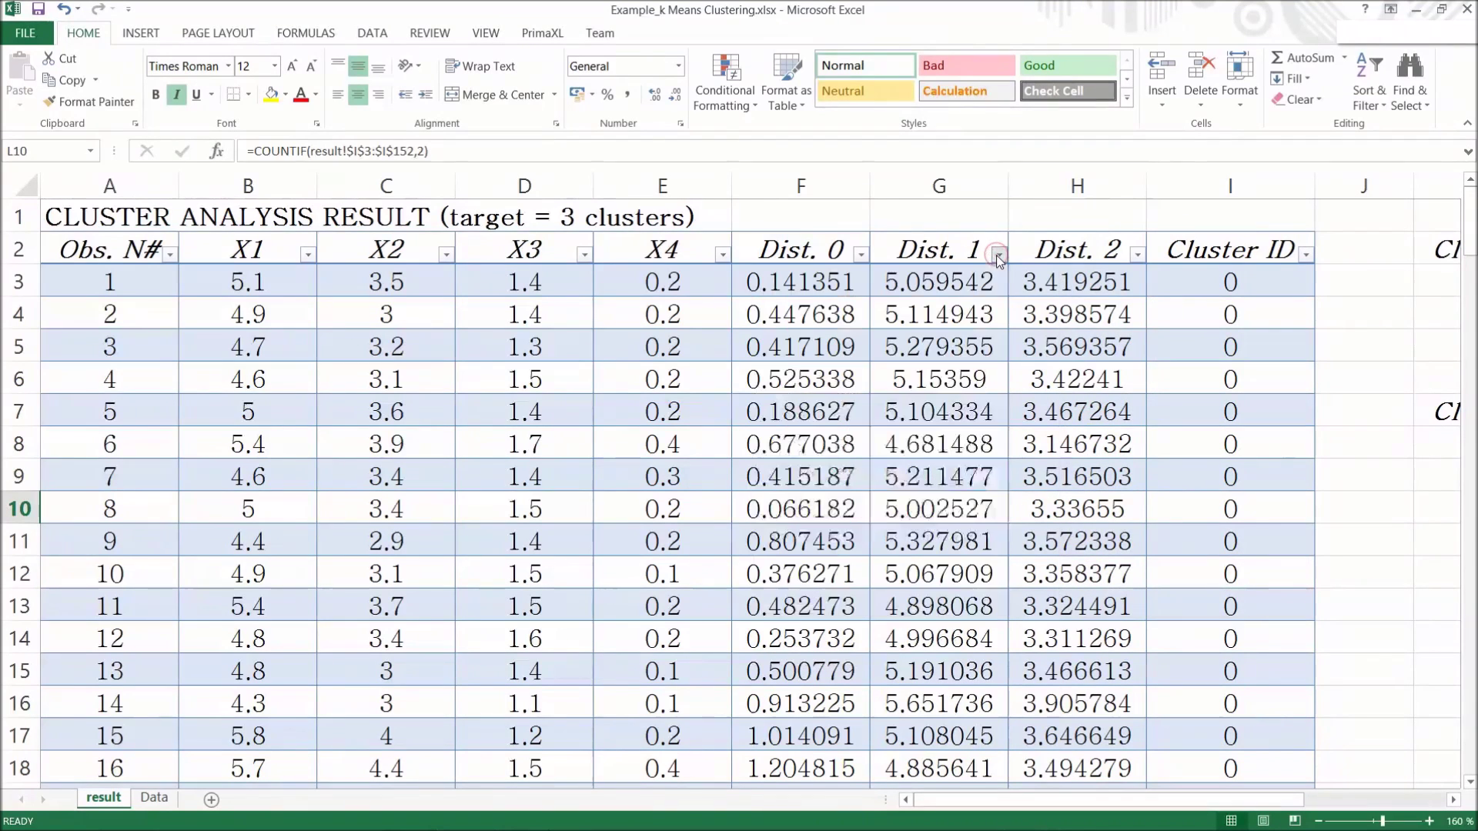
click(169, 255)
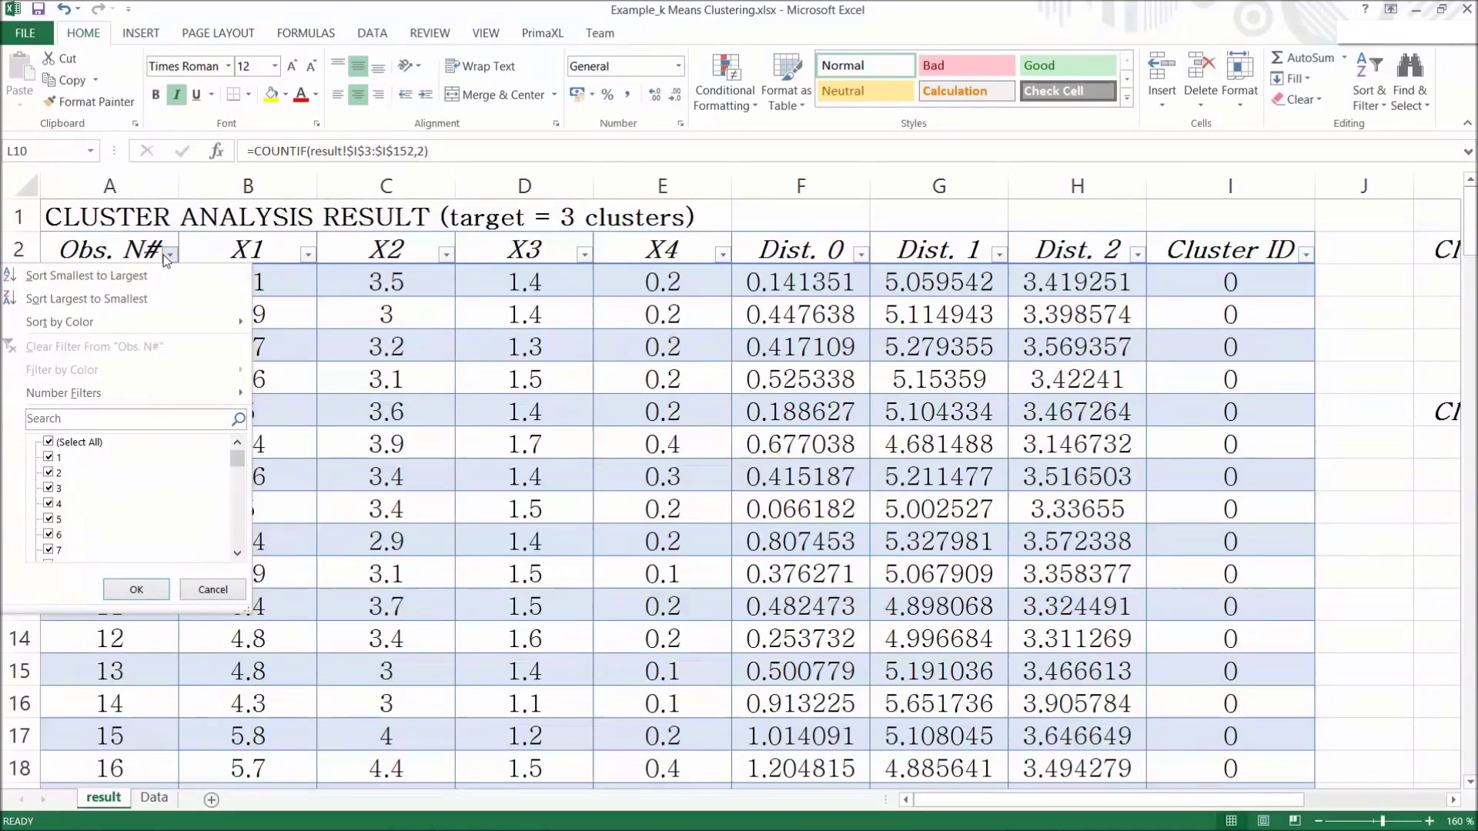
click(170, 256)
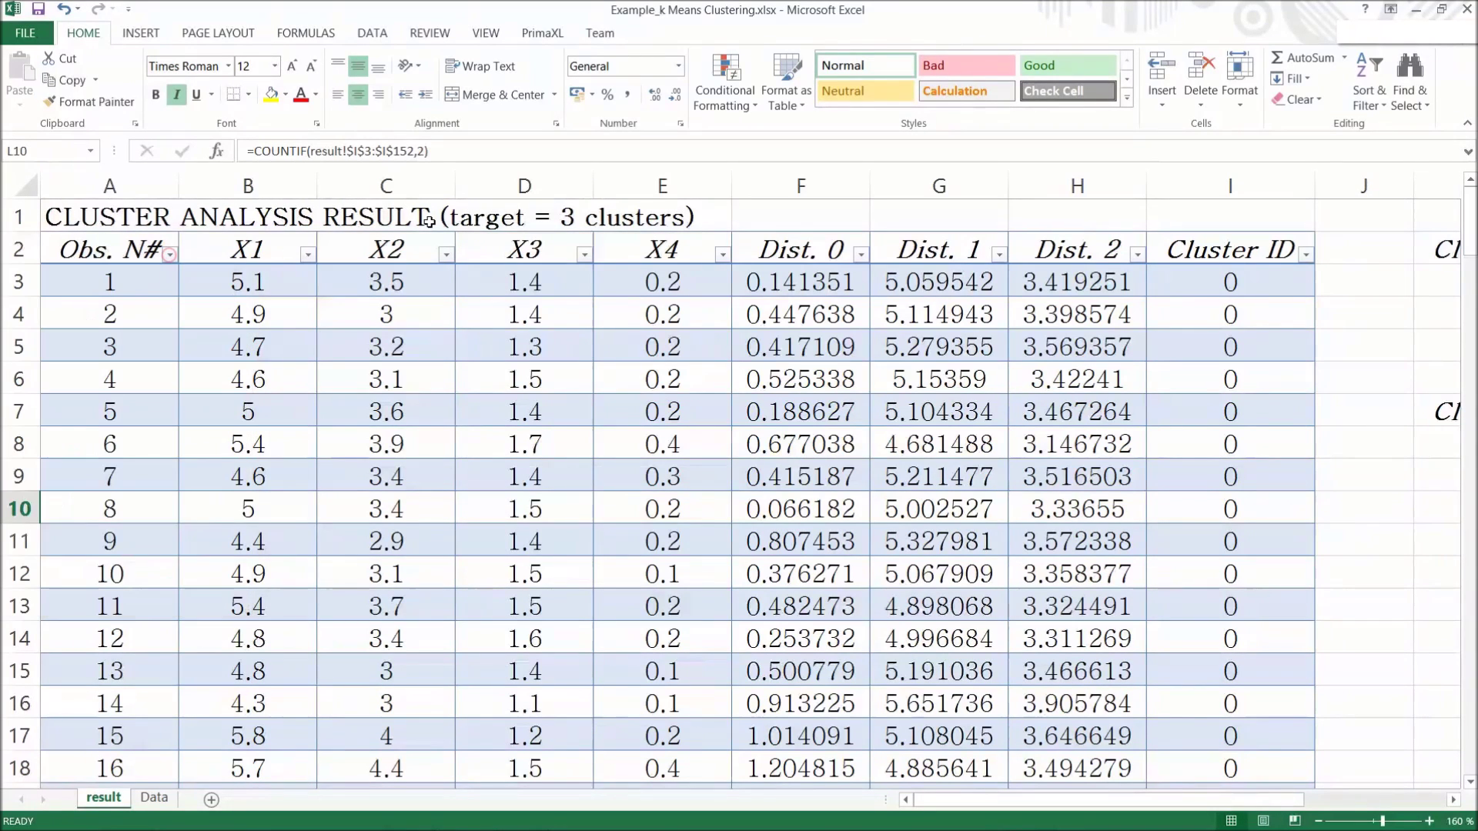
click(1305, 257)
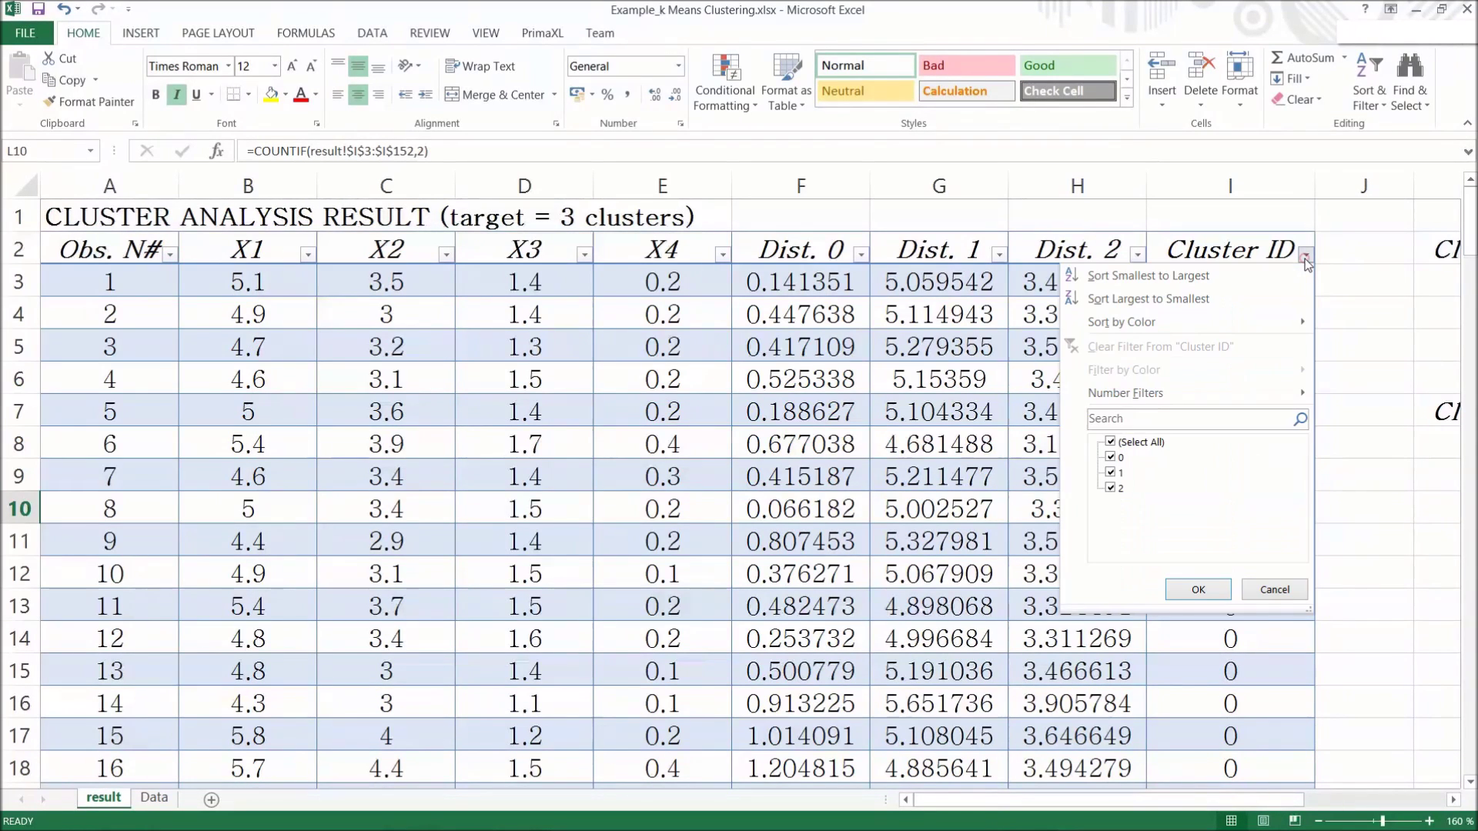
click(1234, 288)
scroll(1226, 280, right, 5)
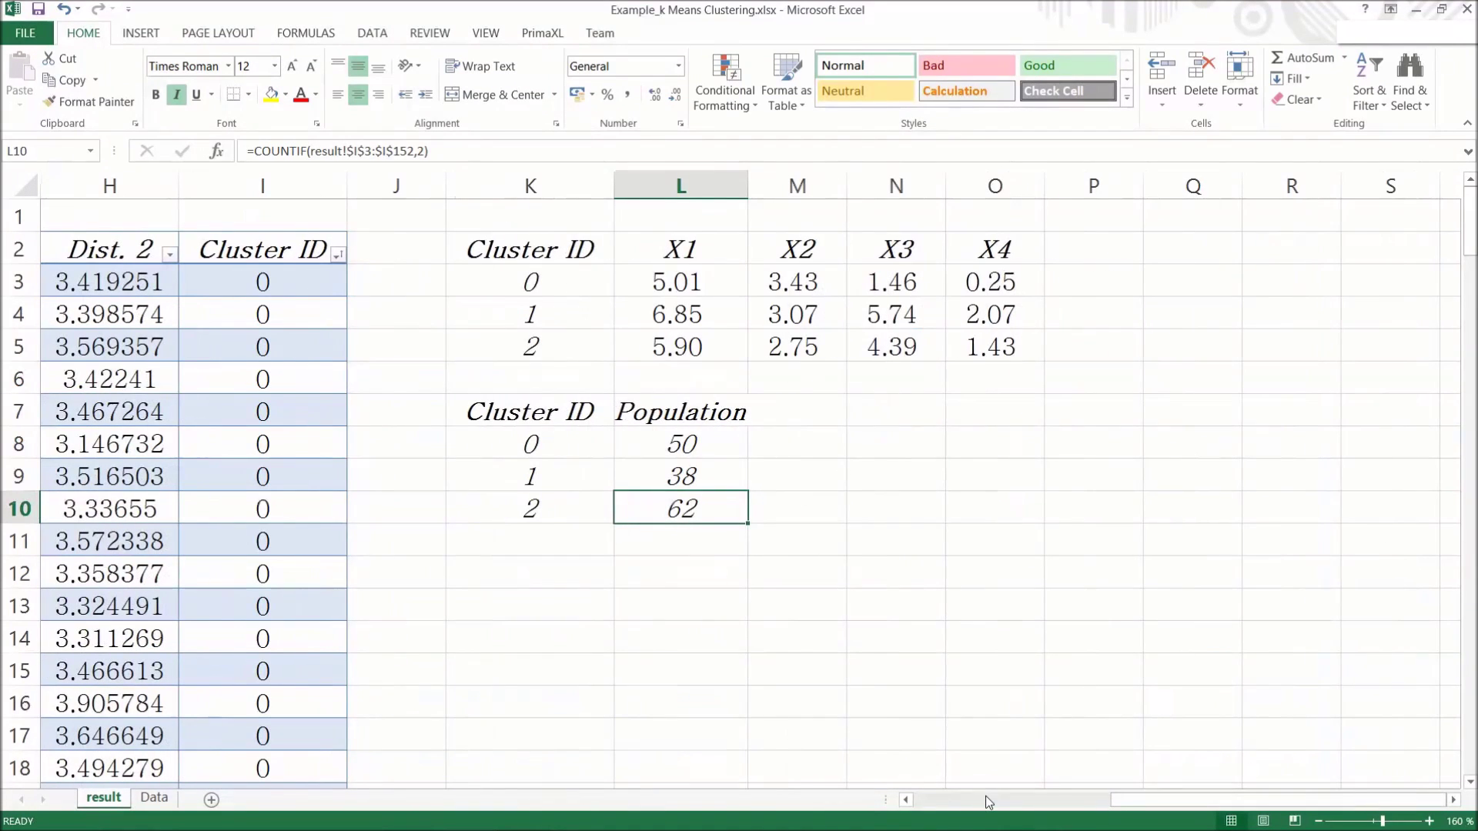
drag(1119, 795, 1045, 804)
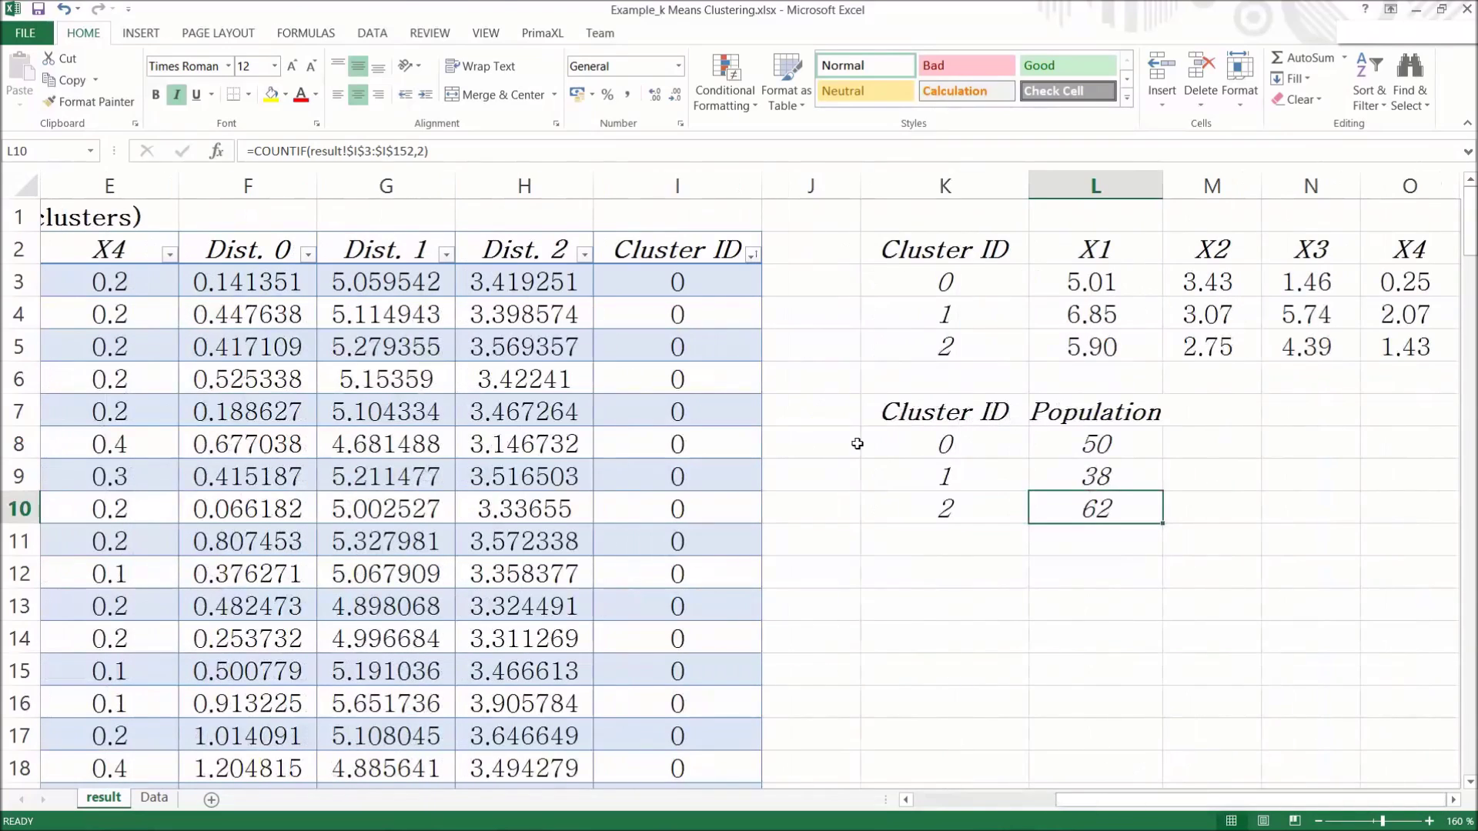
click(696, 314)
key(Down)
key(Down)
key(Down)
key(Down)
key(Down)
key(Down)
key(Down)
key(Down)
key(Down)
key(Down)
key(Down)
key(Down)
key(Down)
key(Down)
key(Down)
key(Down)
key(Down)
key(Down)
key(Down)
key(Down)
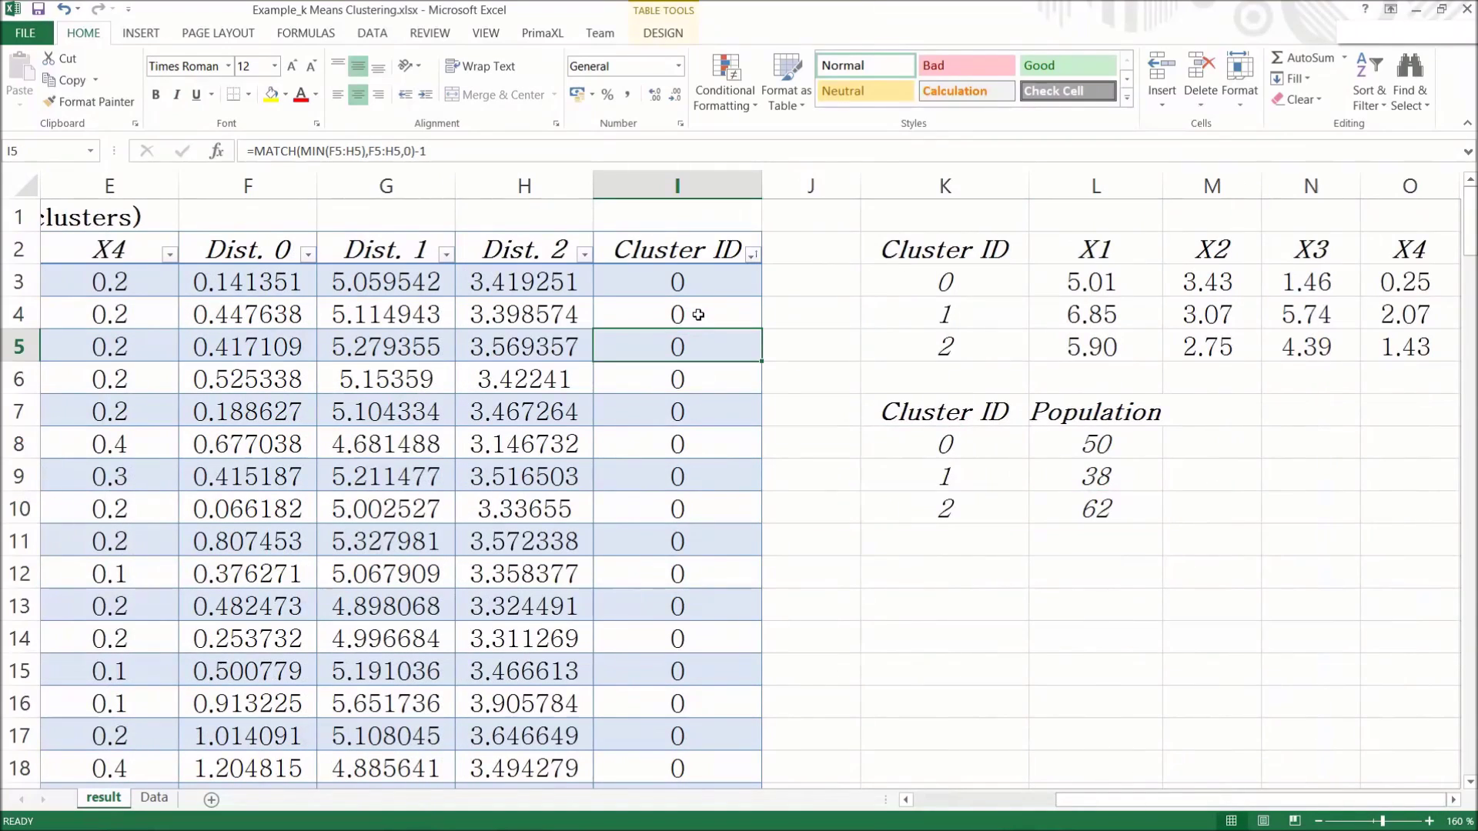
key(Down)
key(Down)
key(Down)
key(Down)
key(Down)
key(Down)
key(Down)
key(Down)
key(Down)
key(Down)
key(Down)
key(Down)
key(Down)
key(Down)
key(Down)
key(Down)
key(Down)
key(Down)
key(Down)
key(Down)
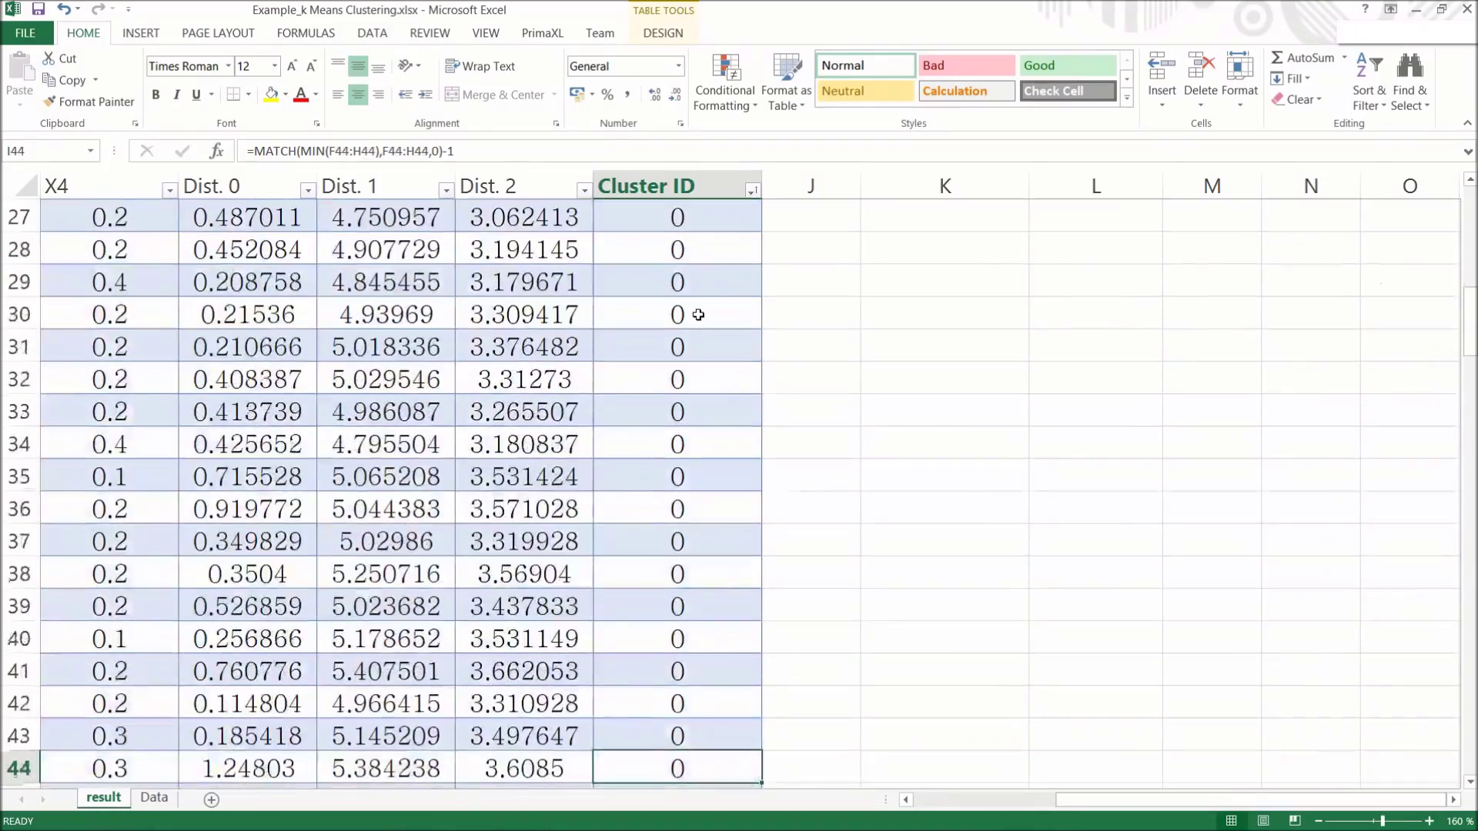
key(Down)
key(Down)
key(Down)
key(Down)
key(Down)
key(Down)
key(Down)
key(Down)
key(Down)
key(Down)
key(Down)
key(Down)
key(Down)
key(Down)
key(Down)
key(Down)
key(Down)
key(Down)
key(Down)
key(Down)
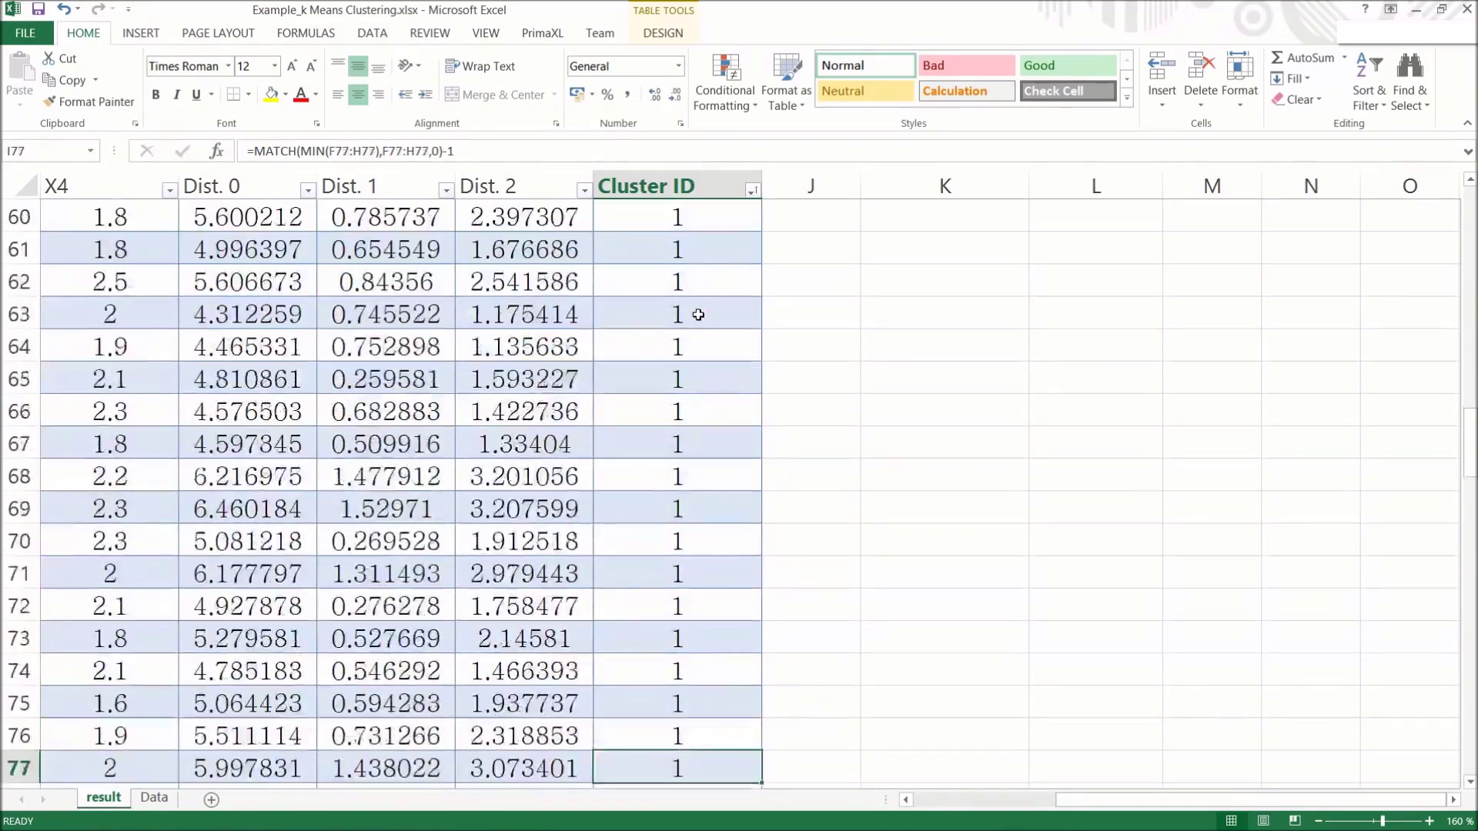
key(Down)
key(Down)
key(Down)
key(Down)
key(Down)
key(Down)
key(Down)
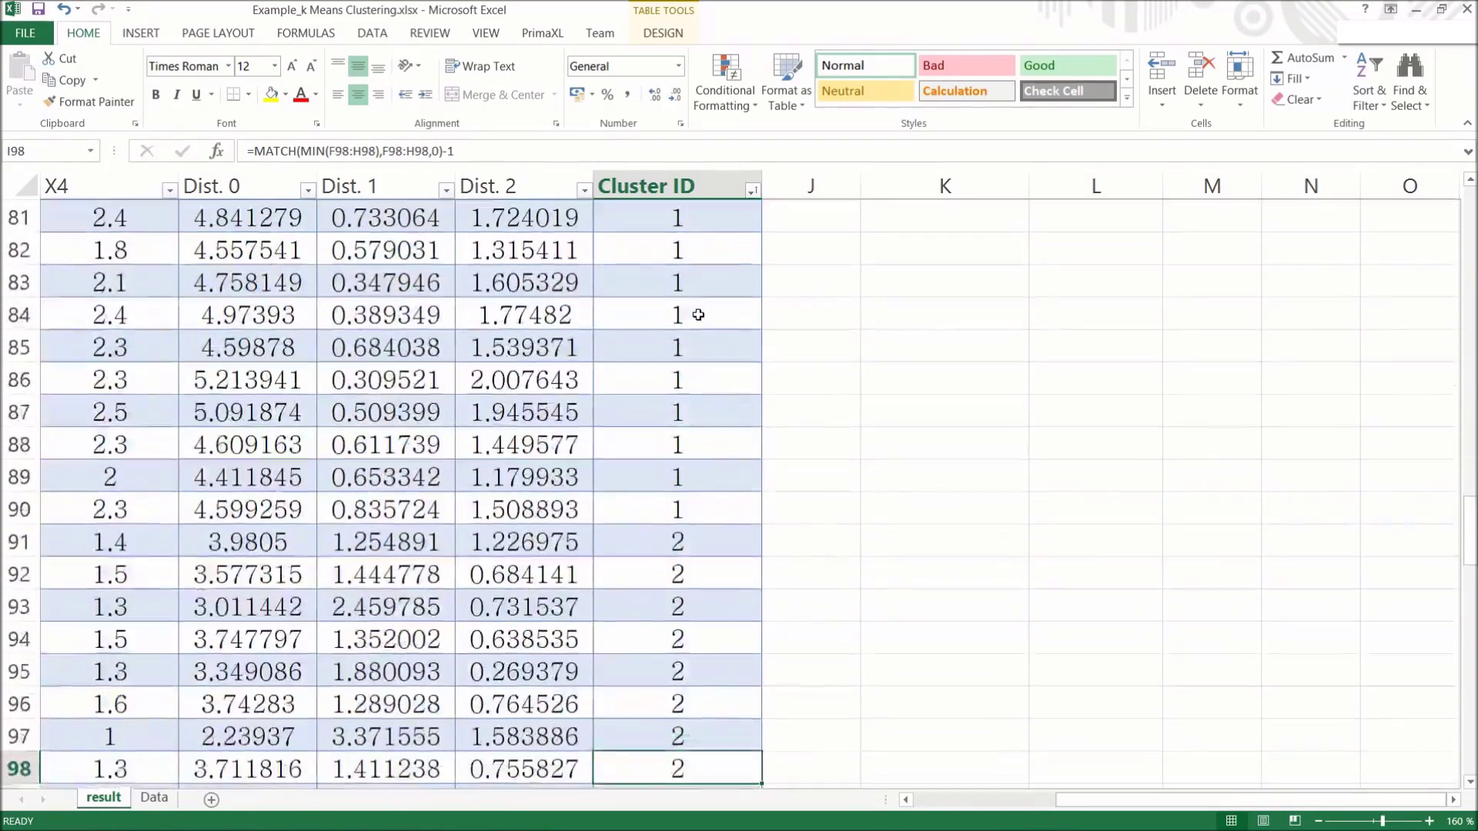
key(Down)
key(Down)
key(Down)
key(Down)
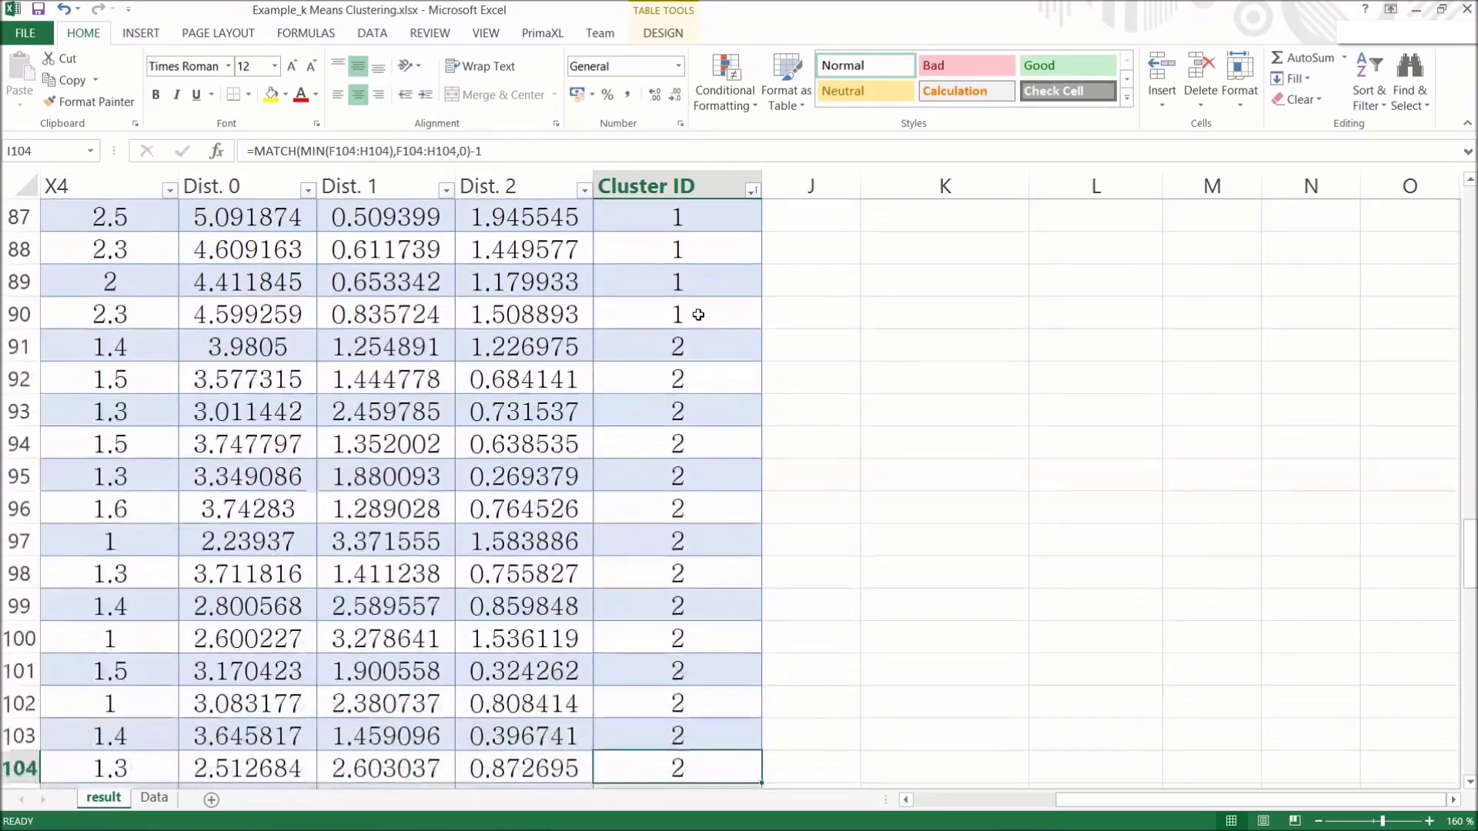
key(Down)
key(Down)
key(Down)
key(Down)
key(Down)
key(Down)
key(Down)
key(Down)
key(Down)
key(Down)
key(Down)
key(Down)
key(Down)
key(Down)
key(Down)
key(Down)
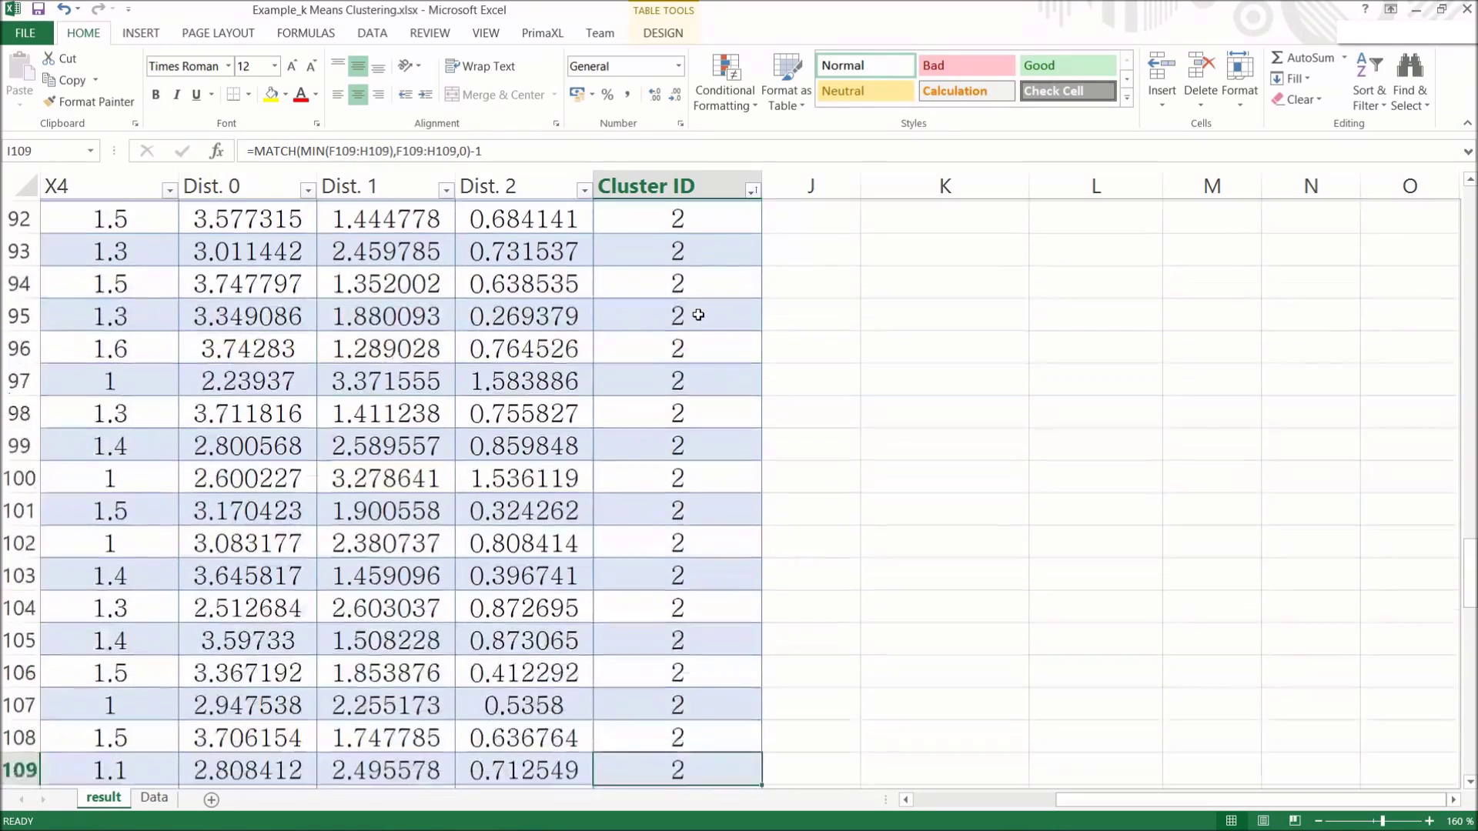
key(Down)
key(Down)
key(Down)
key(Down)
key(Down)
key(Down)
key(Down)
key(Down)
key(Down)
key(Down)
key(Down)
key(Down)
key(Down)
key(Down)
key(Down)
key(Down)
key(Down)
key(Down)
key(Down)
key(Down)
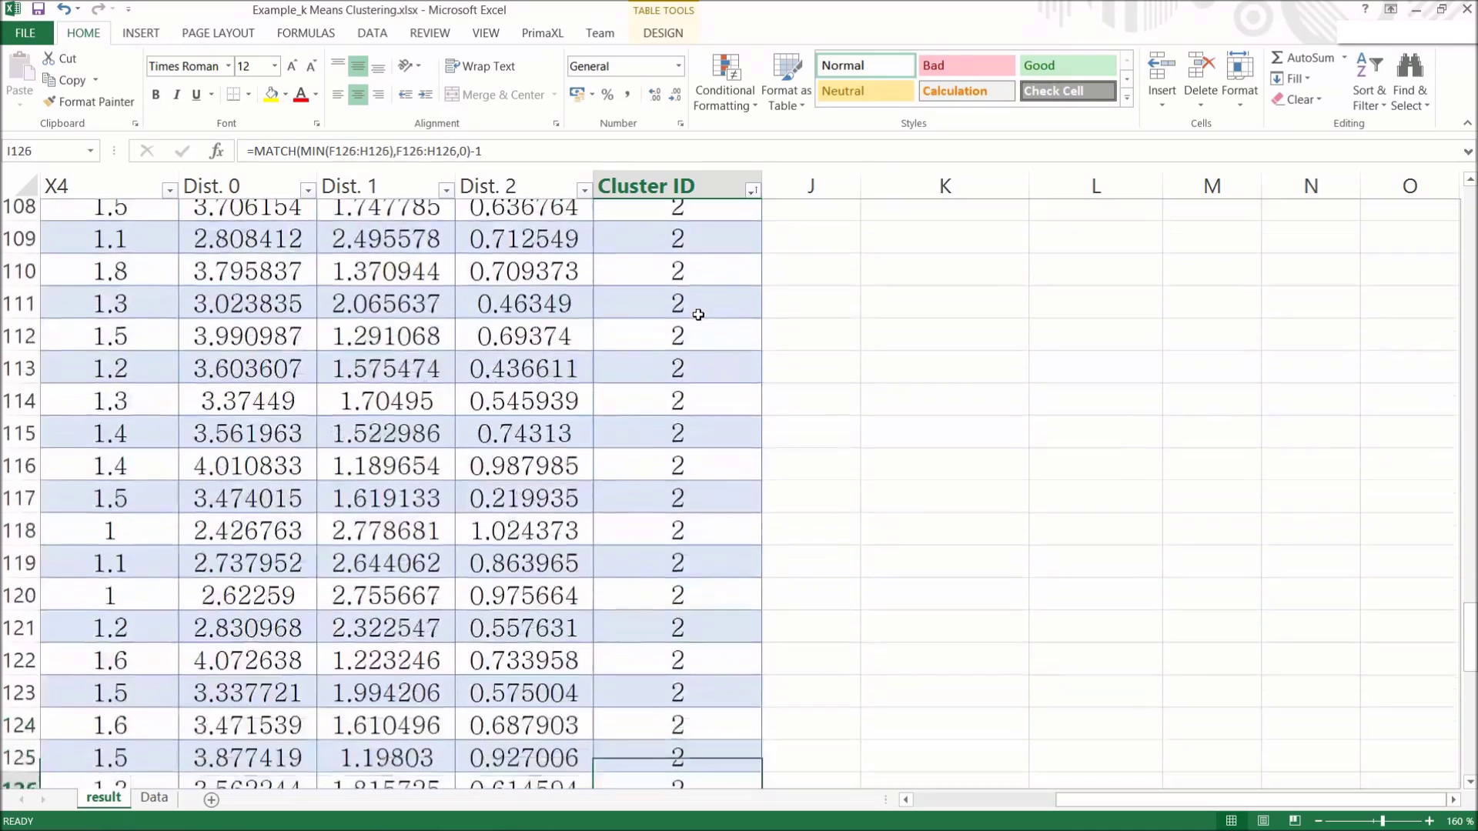
key(Down)
key(Down)
key(Down)
key(Down)
key(Down)
key(Down)
key(Down)
key(Down)
key(Down)
key(Down)
key(Down)
key(Down)
key(Down)
key(Down)
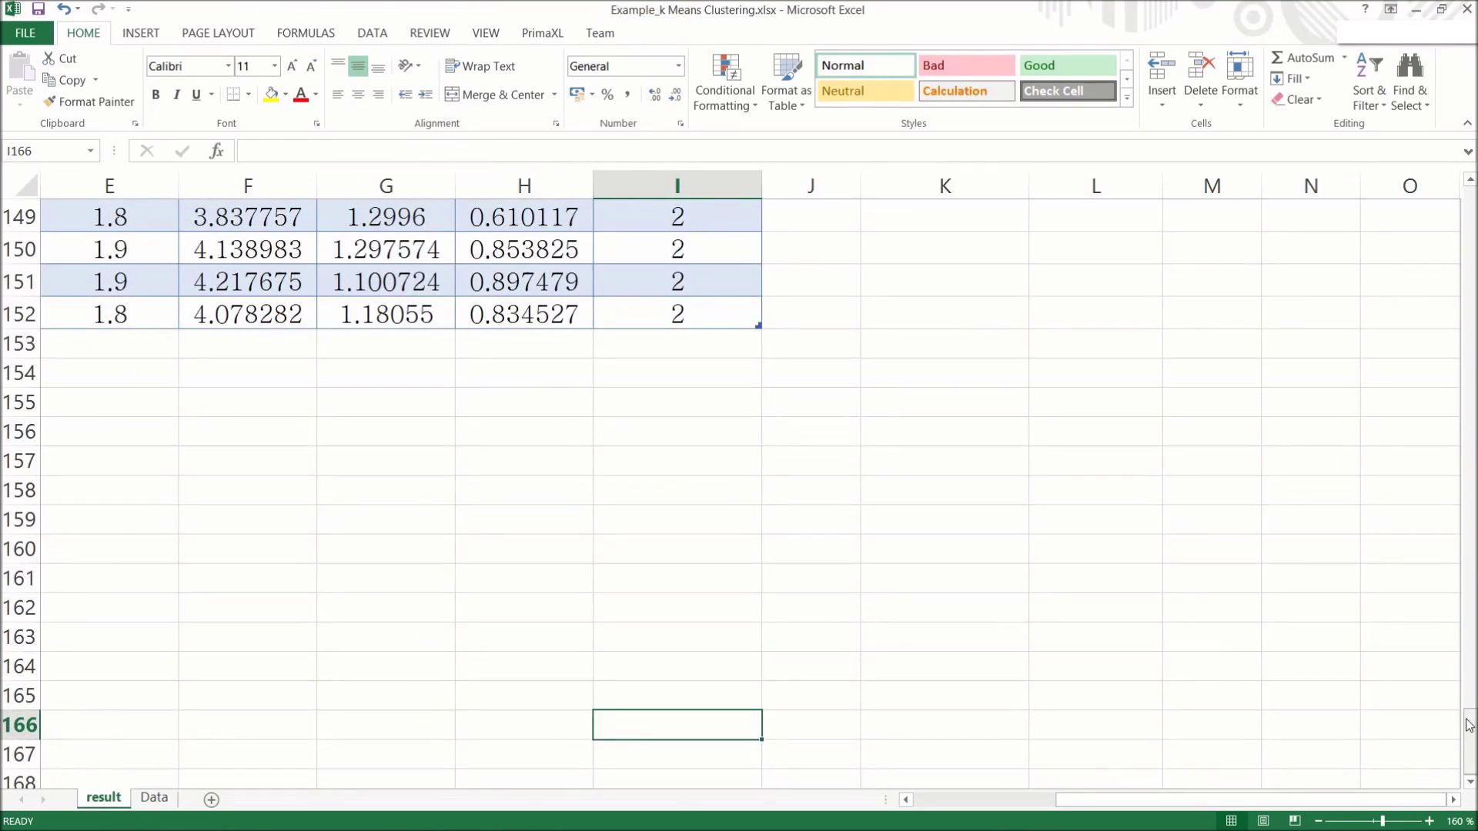
drag(1468, 723, 1470, 204)
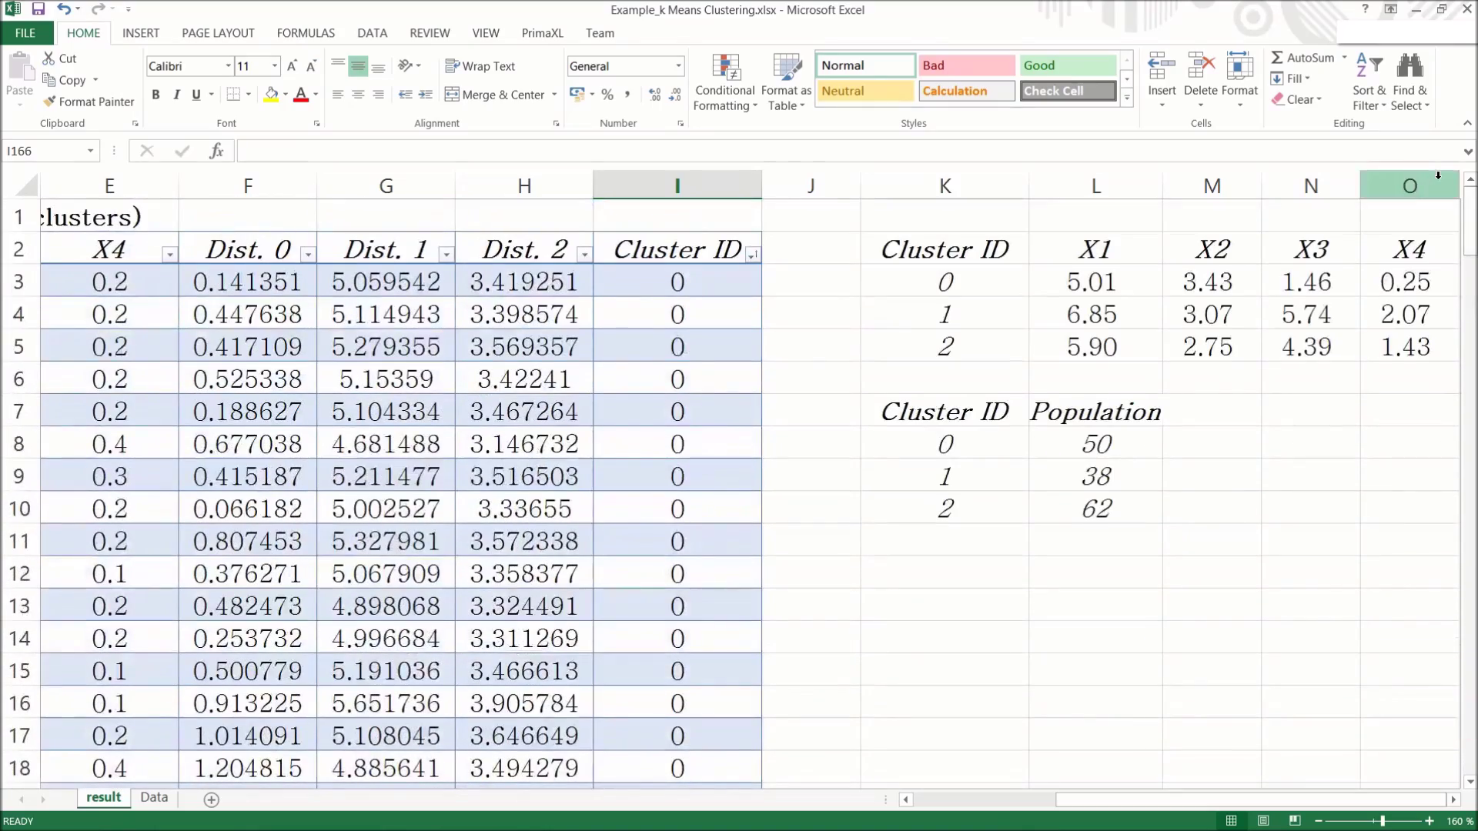